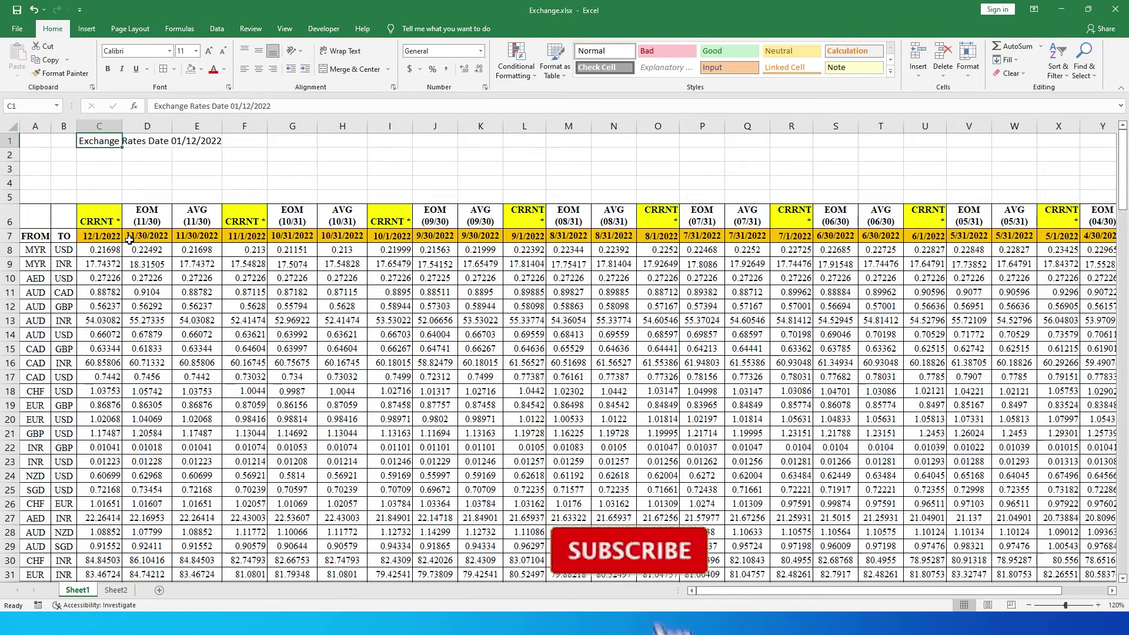
- Inspect Sheet1's date row, the EOM (11/30) heading, columns D–E and the CRRNT heading cells
{"action": "left_click", "coordinate": [104, 241]}
{"action": "key", "text": "ctrl+shift+Right"}
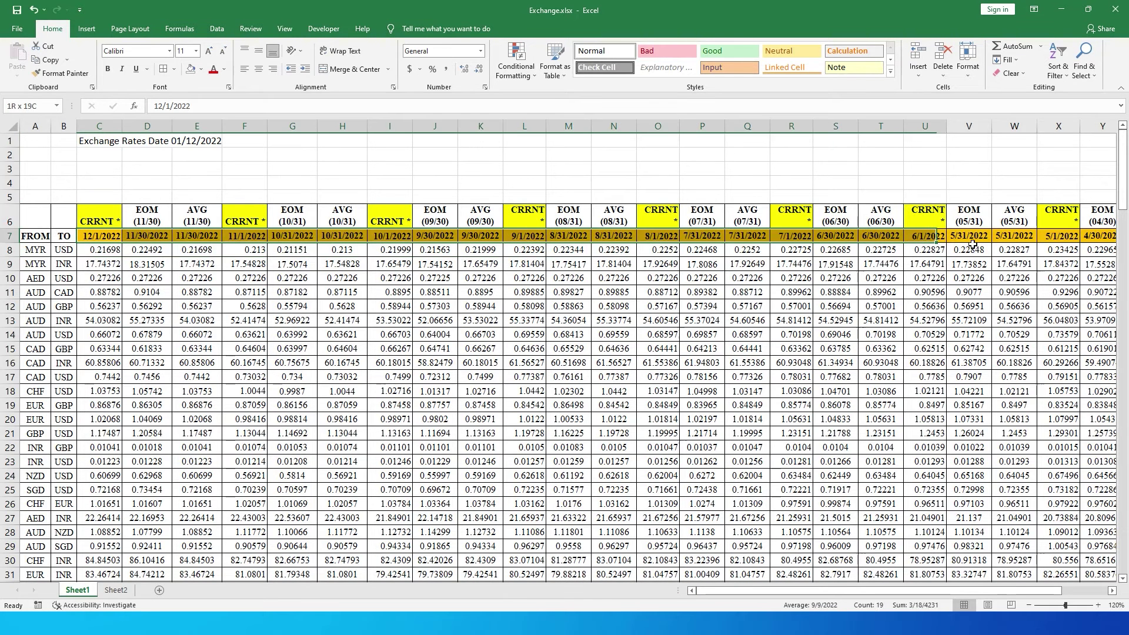
{"action": "left_click", "coordinate": [158, 216]}
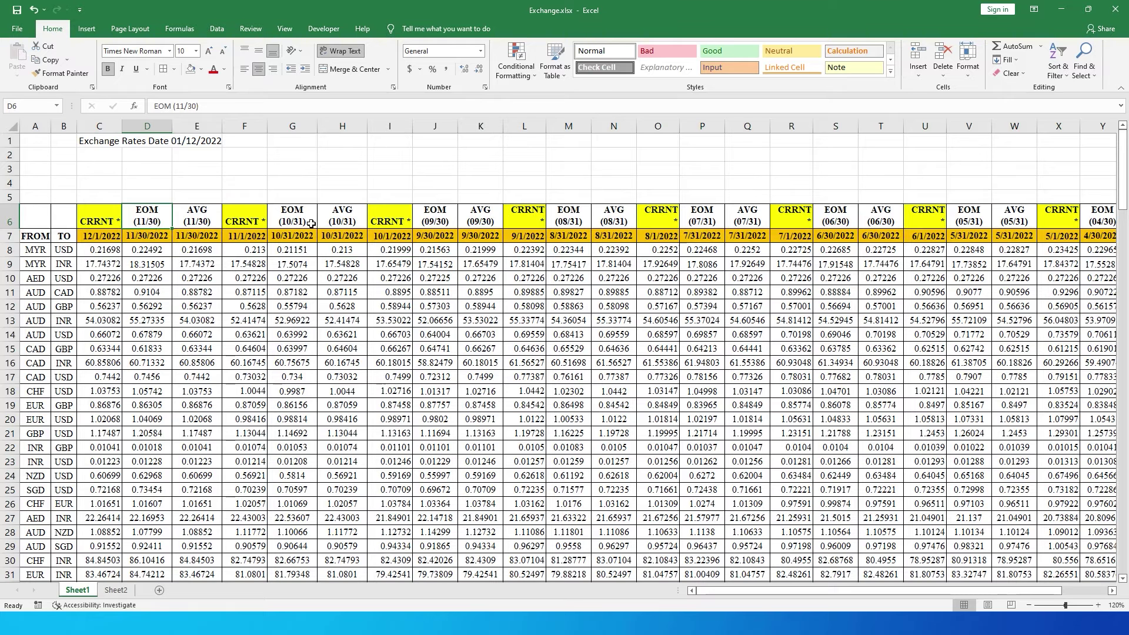
{"action": "left_click_drag", "start_coordinate": [154, 125], "coordinate": [205, 140]}
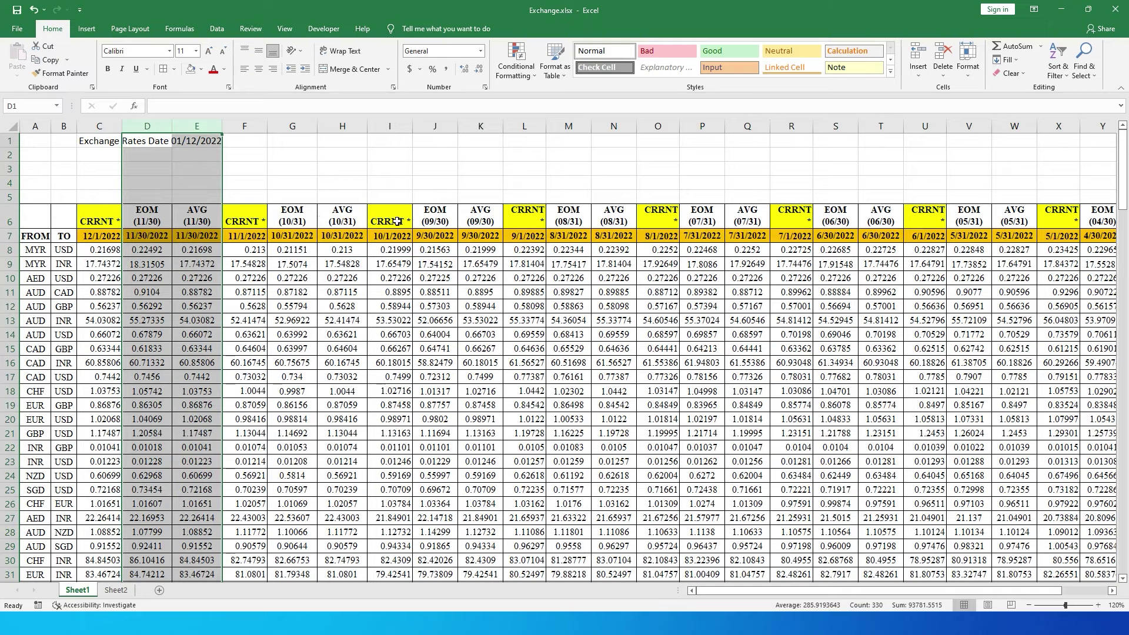
{"action": "left_click_drag", "start_coordinate": [400, 221], "coordinate": [402, 256]}
{"action": "left_click", "coordinate": [293, 320]}
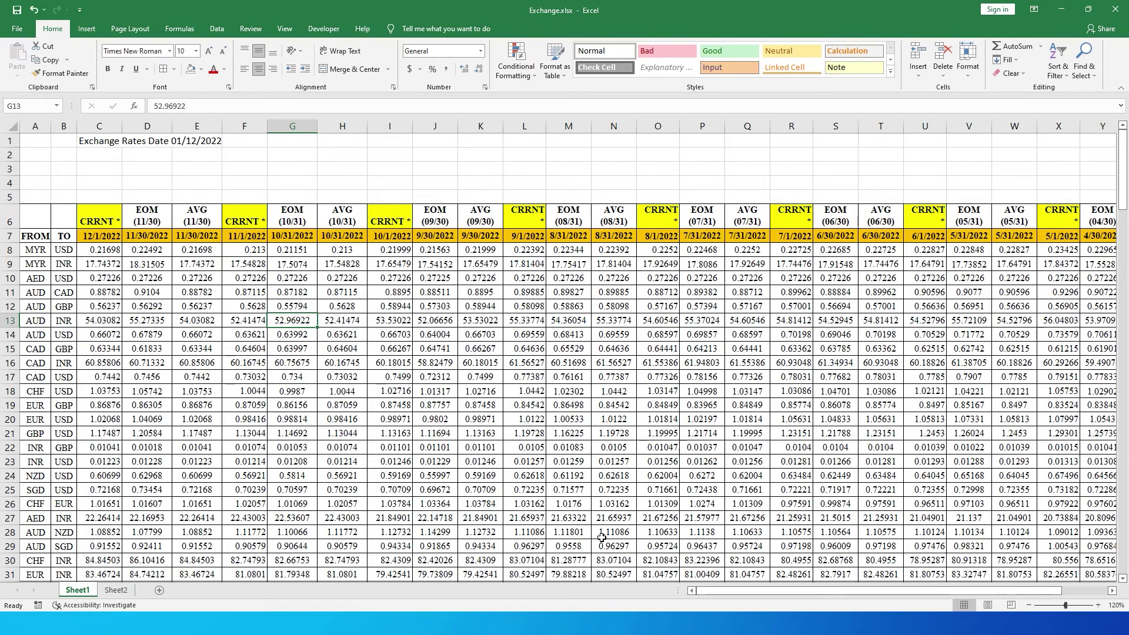
- Review the FROM and TO columns on Sheet2, then return to Sheet1
{"action": "left_click", "coordinate": [116, 590]}
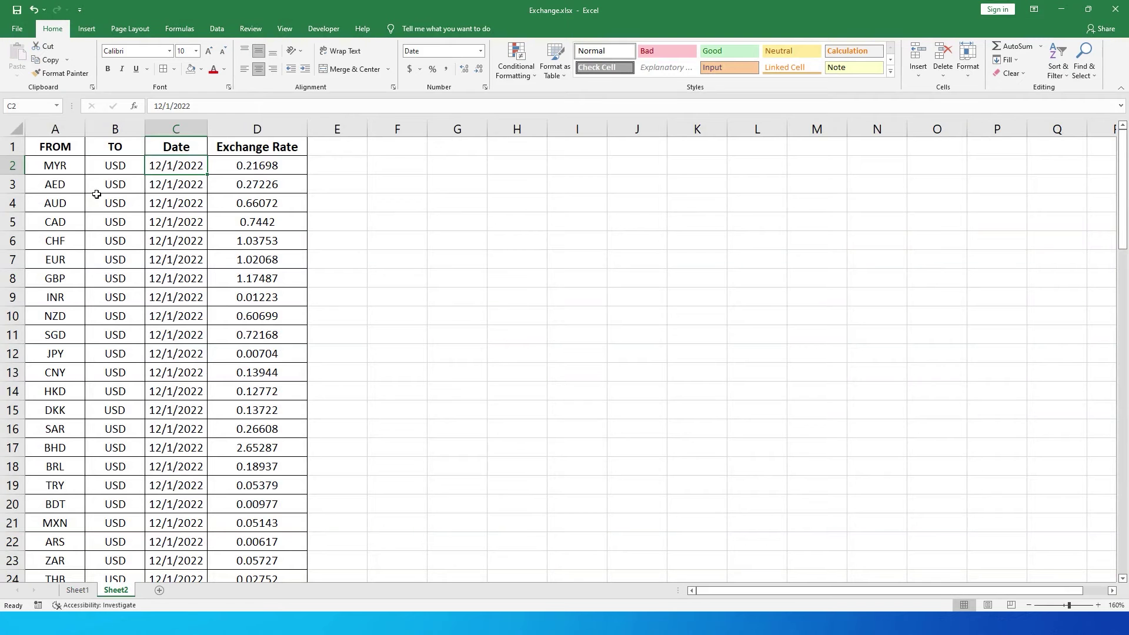
{"action": "left_click_drag", "start_coordinate": [65, 147], "coordinate": [58, 260]}
{"action": "left_click_drag", "start_coordinate": [136, 150], "coordinate": [121, 242]}
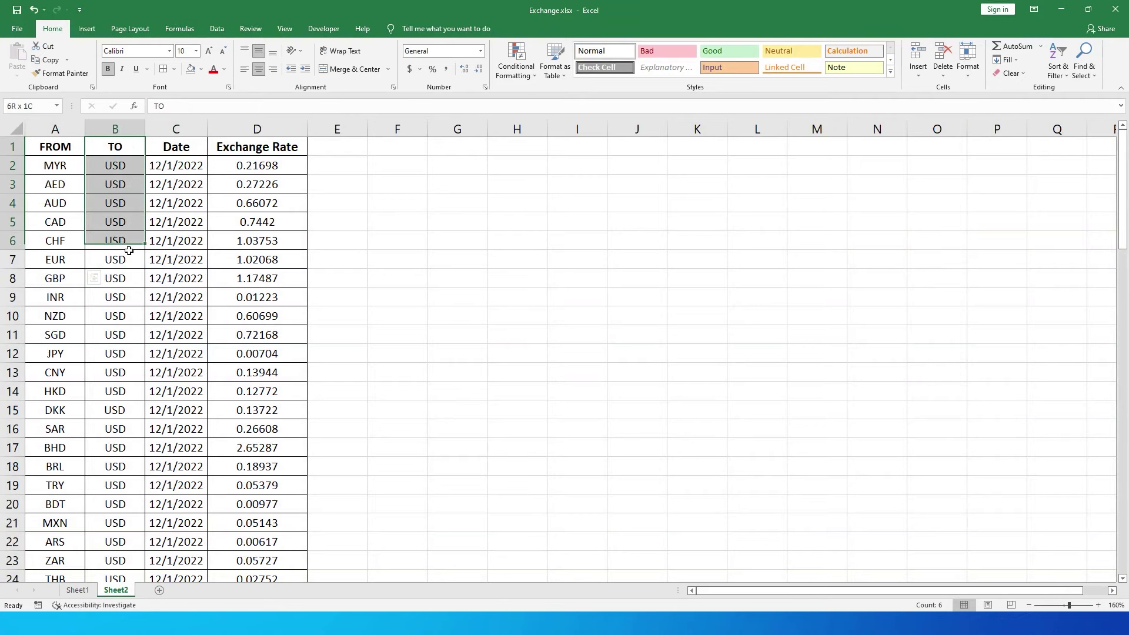
{"action": "key", "text": "ctrl+Page_Up"}
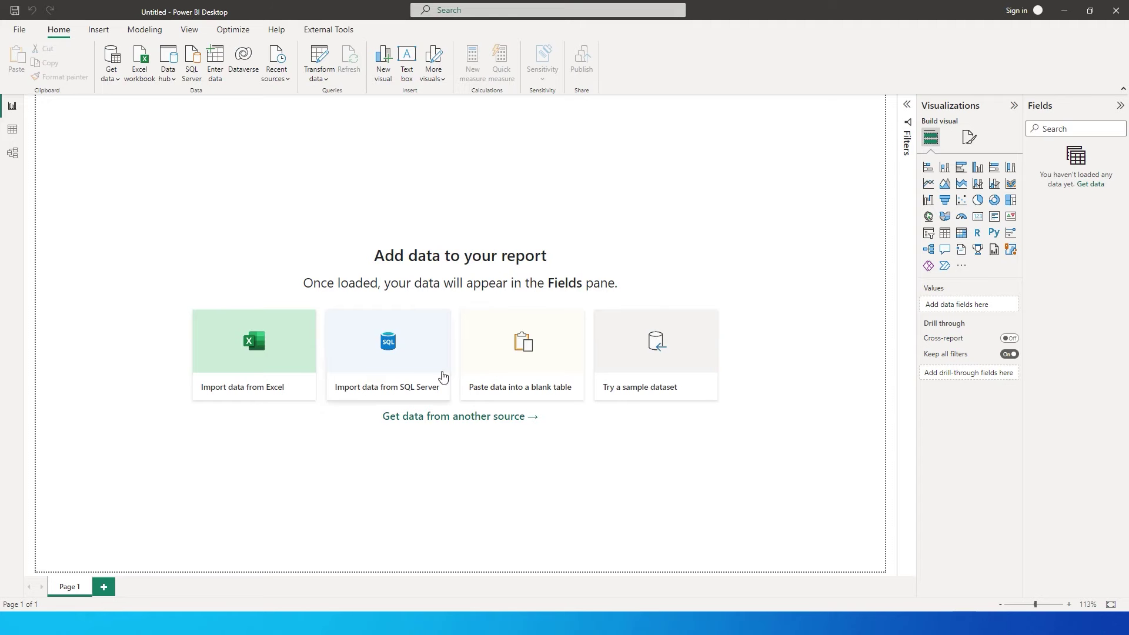
- Import Sheet1 from Exchange.xlsx and send it to the Power Query Editor for transformation
{"action": "left_click", "coordinate": [259, 381]}
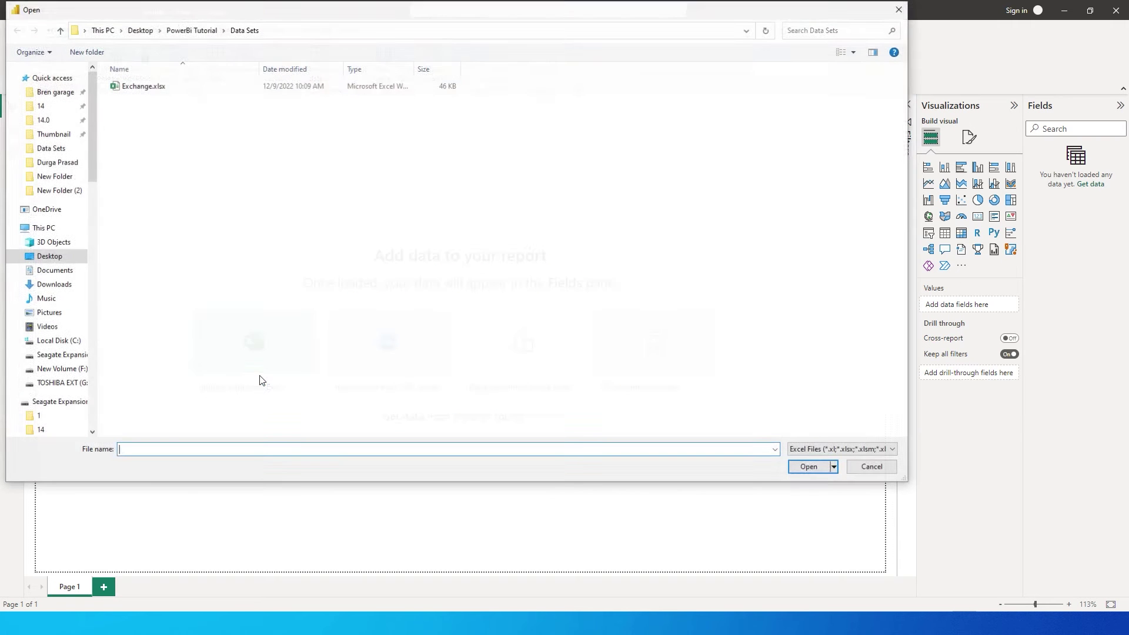
{"action": "double_click", "coordinate": [143, 86]}
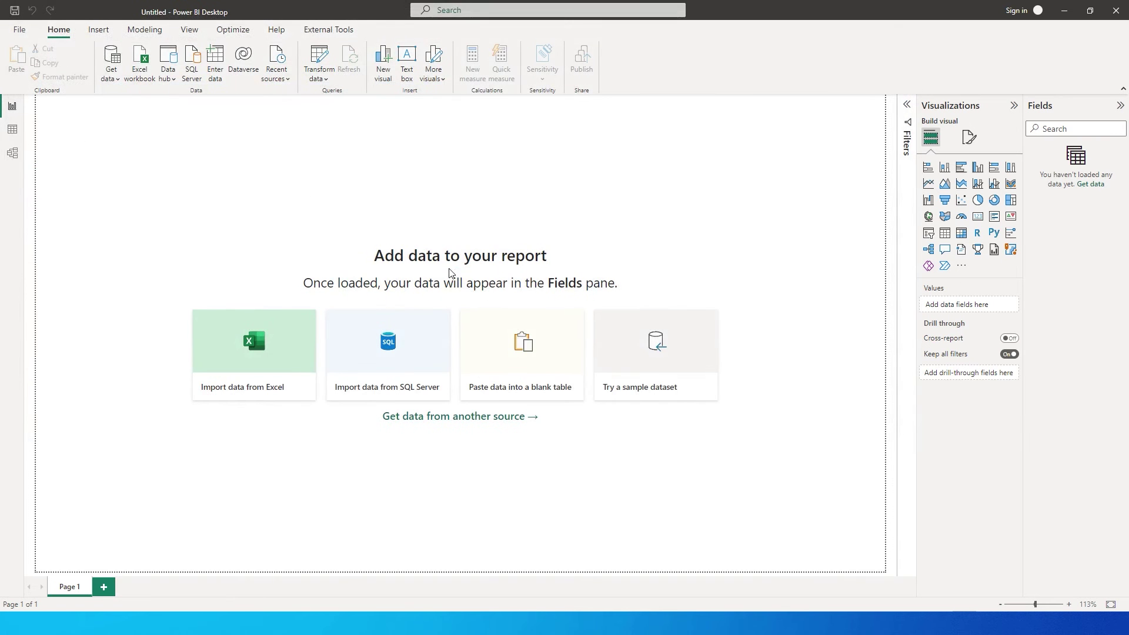
{"action": "left_click", "coordinate": [341, 198]}
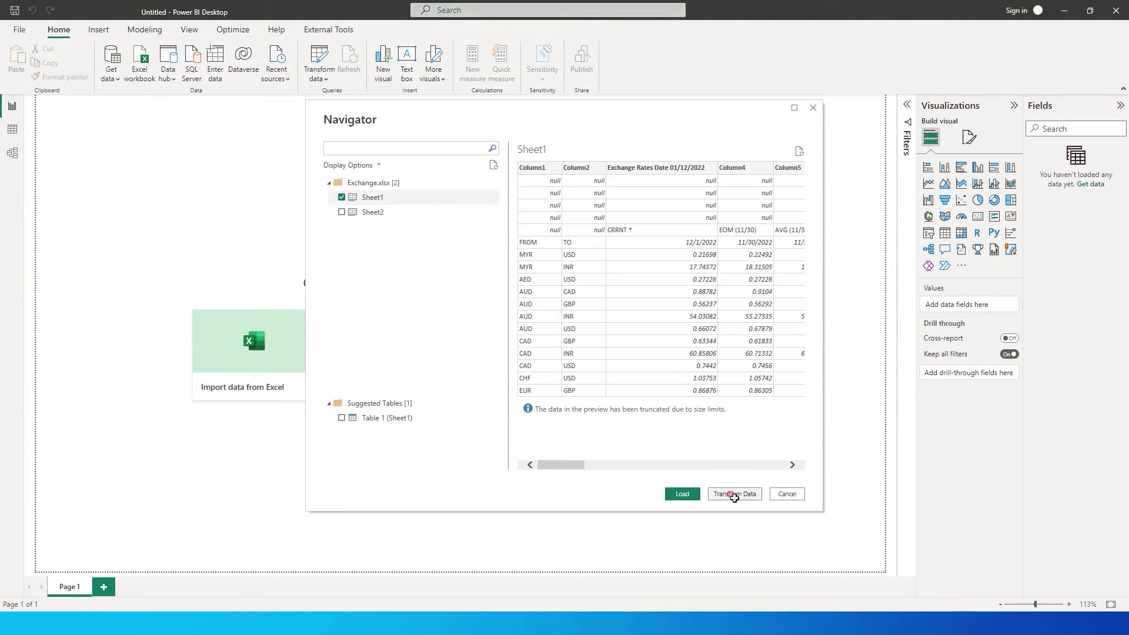
{"action": "left_click", "coordinate": [733, 494]}
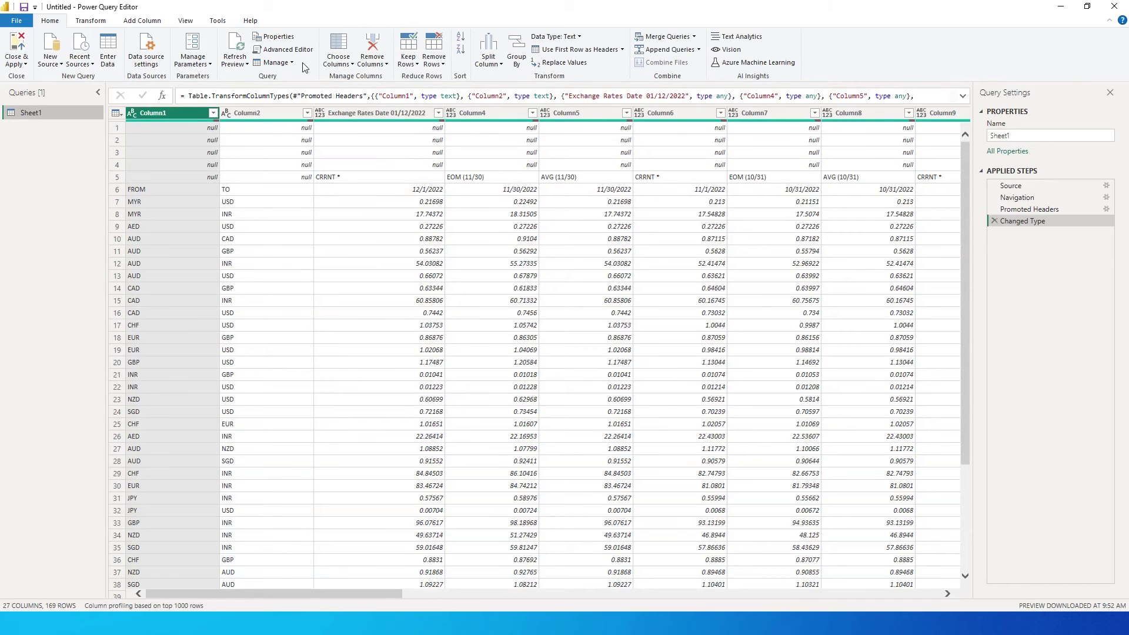
- Remove the top 4 rows from the Sheet1 query
{"action": "left_click", "coordinate": [434, 62]}
{"action": "left_click", "coordinate": [465, 87]}
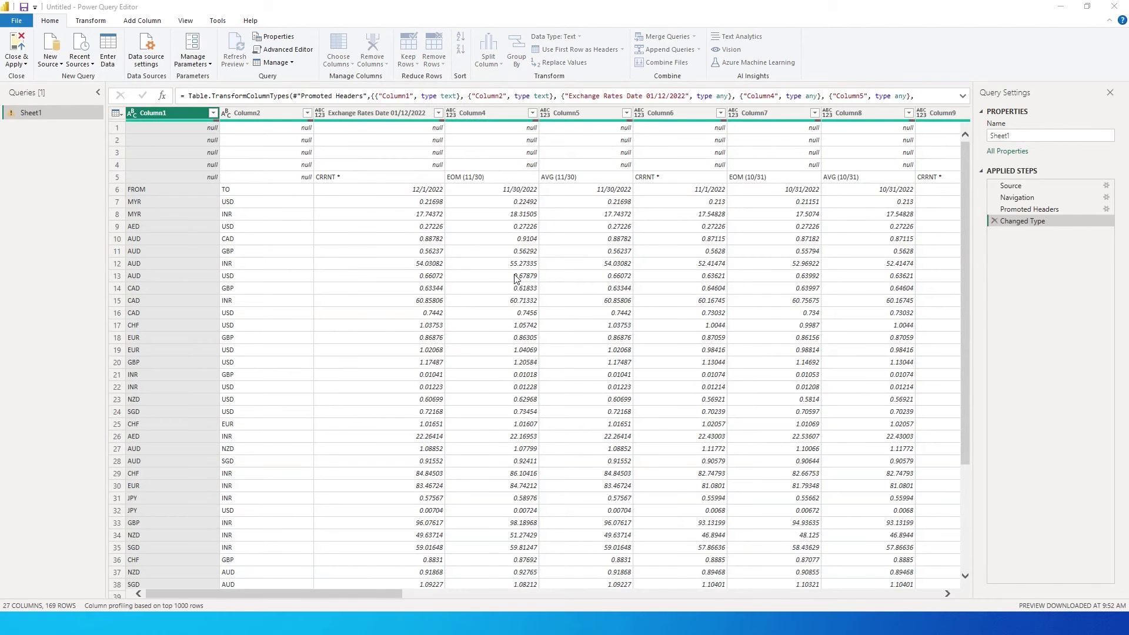
{"action": "type", "text": "4"}
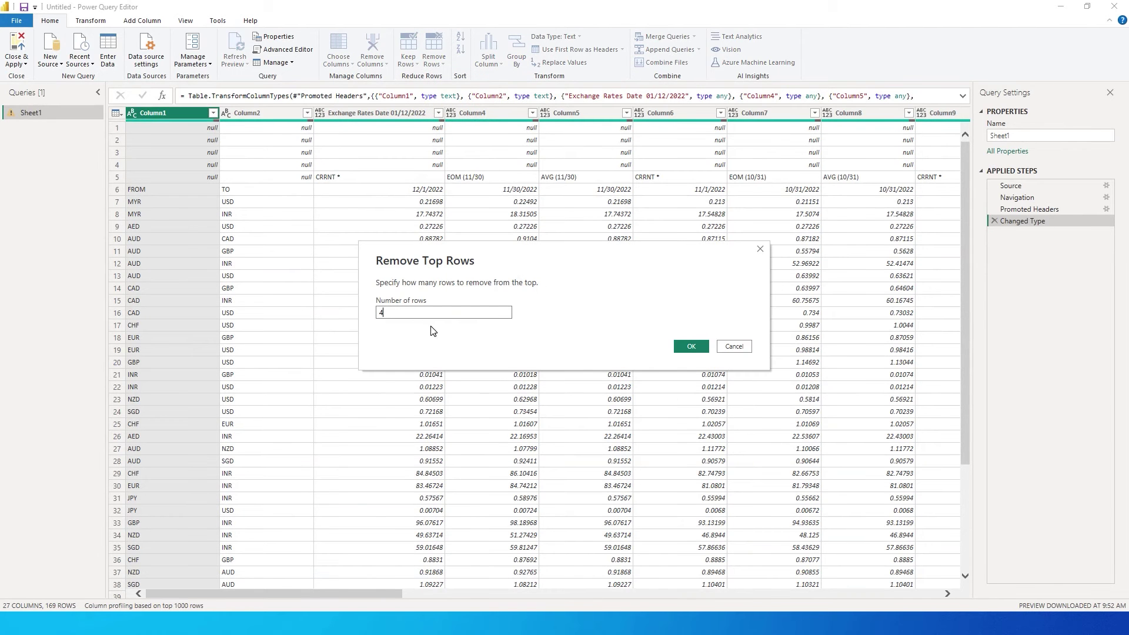
{"action": "left_click", "coordinate": [690, 347]}
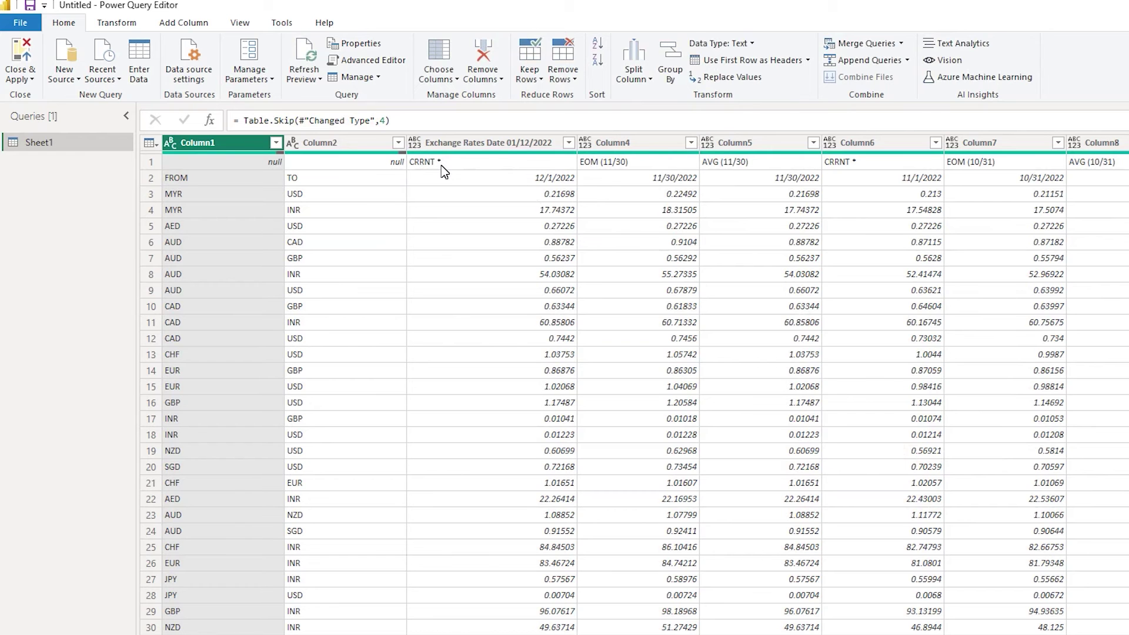
- Promote the first row to column headers, then select Column1 and Column2
{"action": "left_click", "coordinate": [729, 290]}
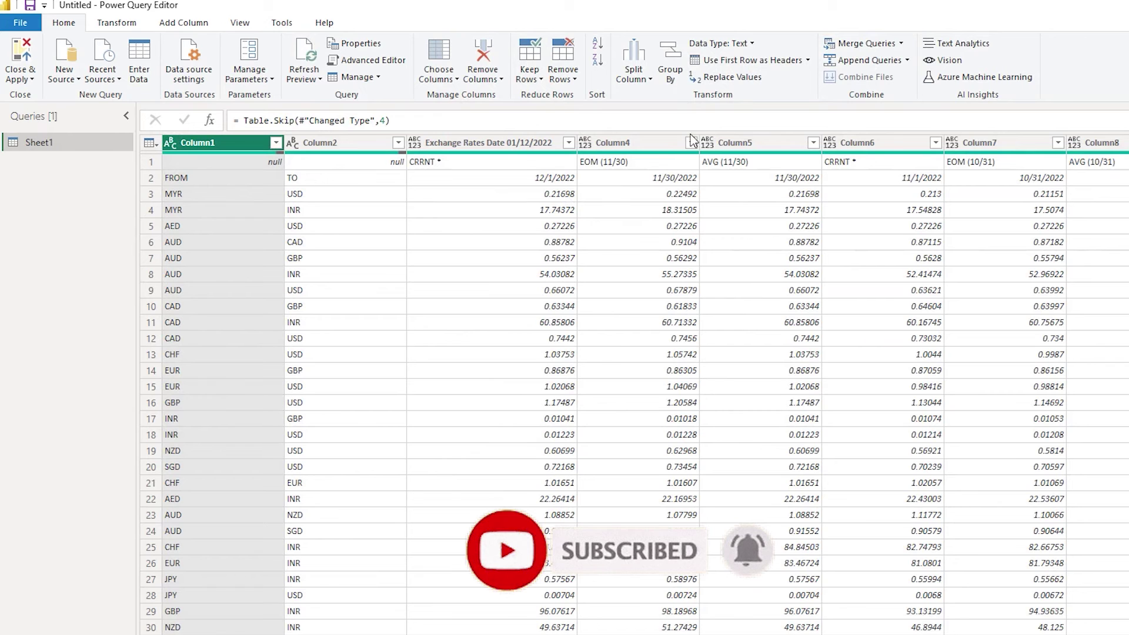
{"action": "left_click", "coordinate": [747, 60]}
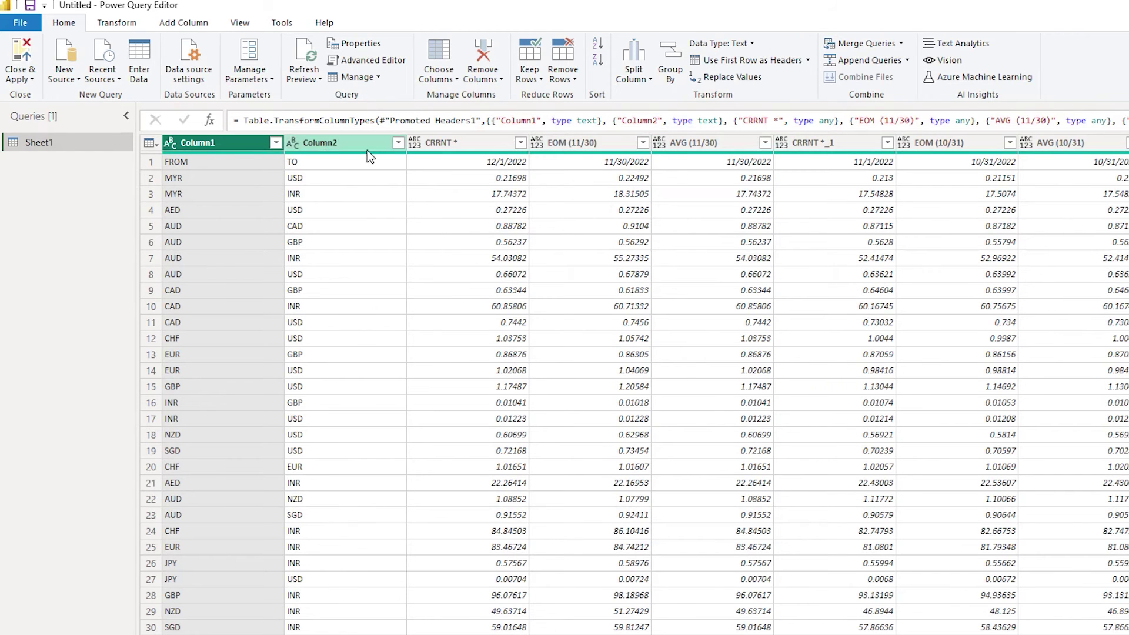
{"action": "left_click", "coordinate": [345, 147], "text": "ctrl"}
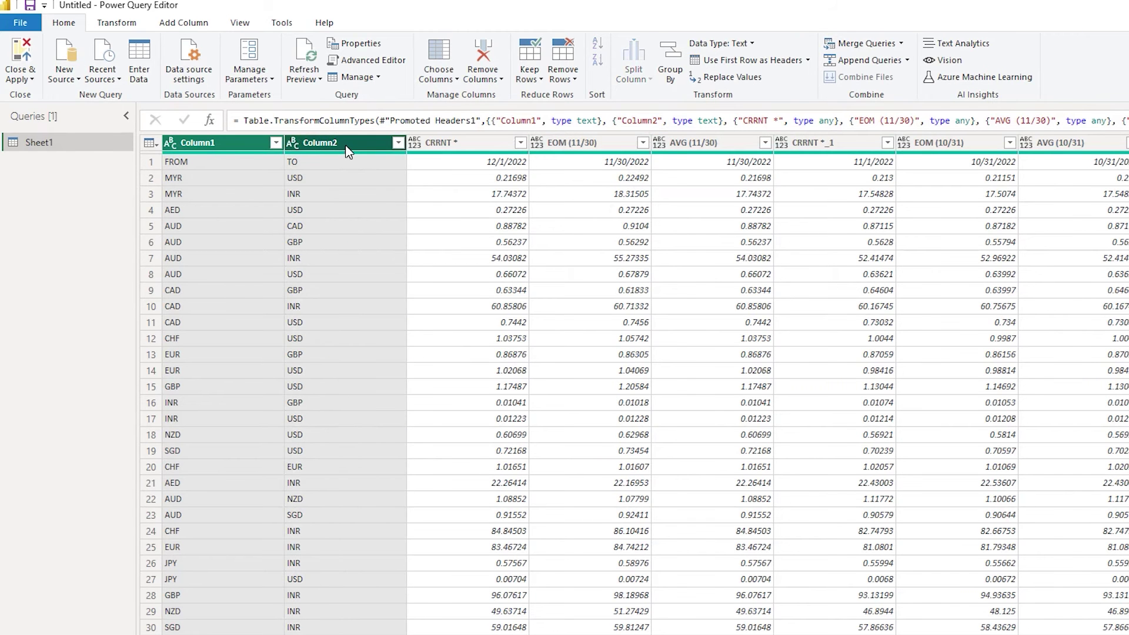
- Unpivot every column except Column1 and Column2 into Attribute and Value
{"action": "right_click", "coordinate": [344, 145]}
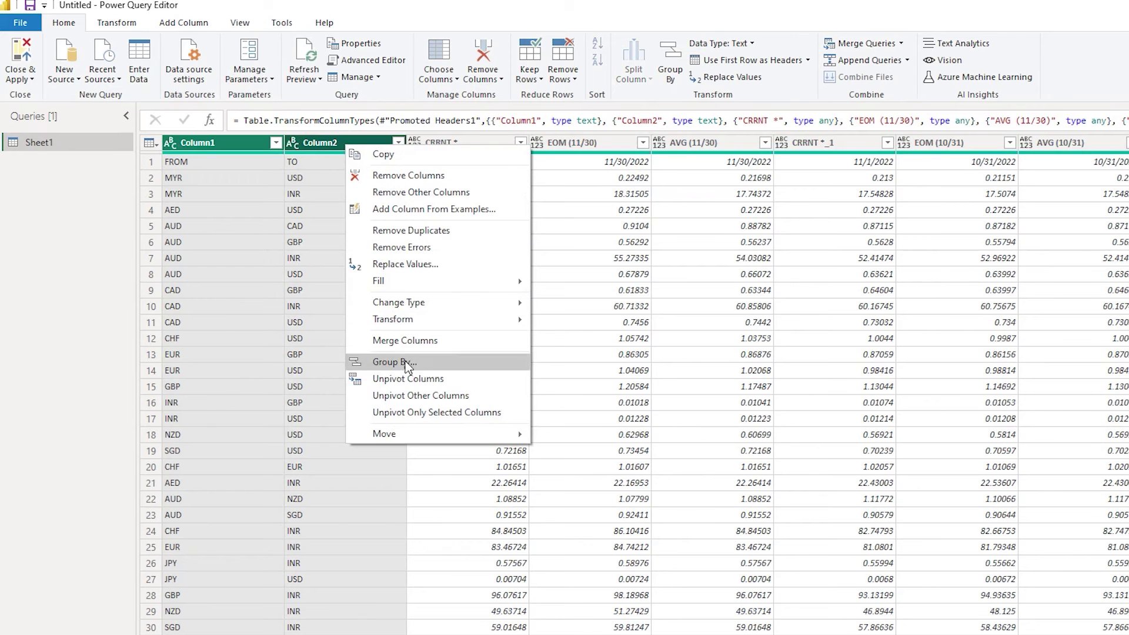
{"action": "left_click", "coordinate": [423, 396]}
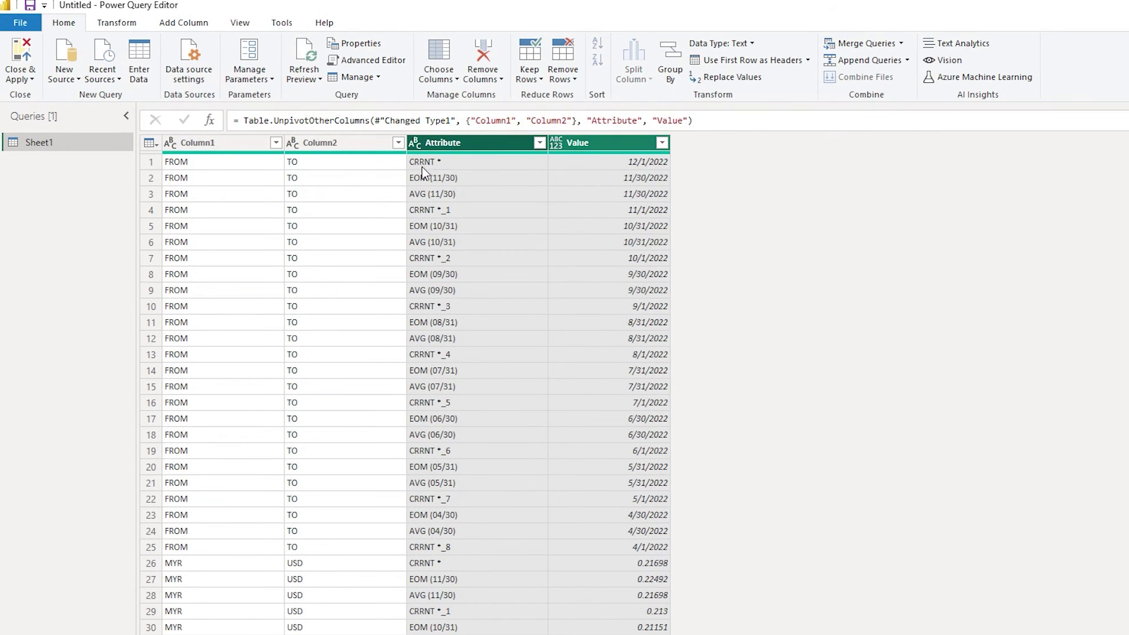
- Filter the Attribute column to the CRRNT entries by searching 'crr', then select Value
{"action": "left_click", "coordinate": [539, 143]}
{"action": "left_click", "coordinate": [416, 283]}
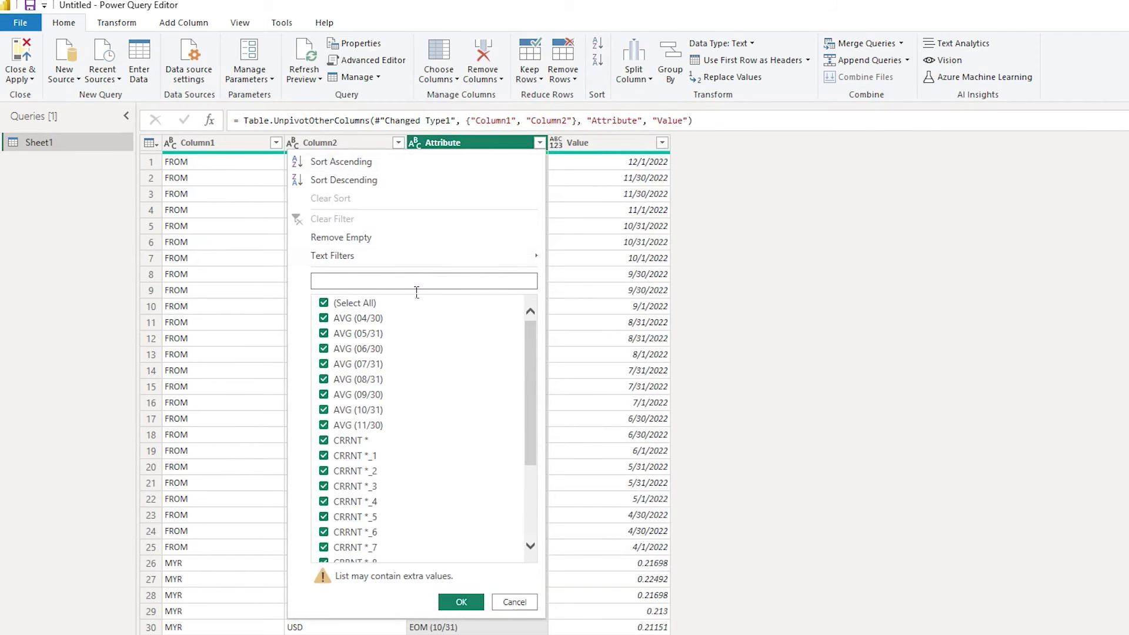
{"action": "type", "text": "crr"}
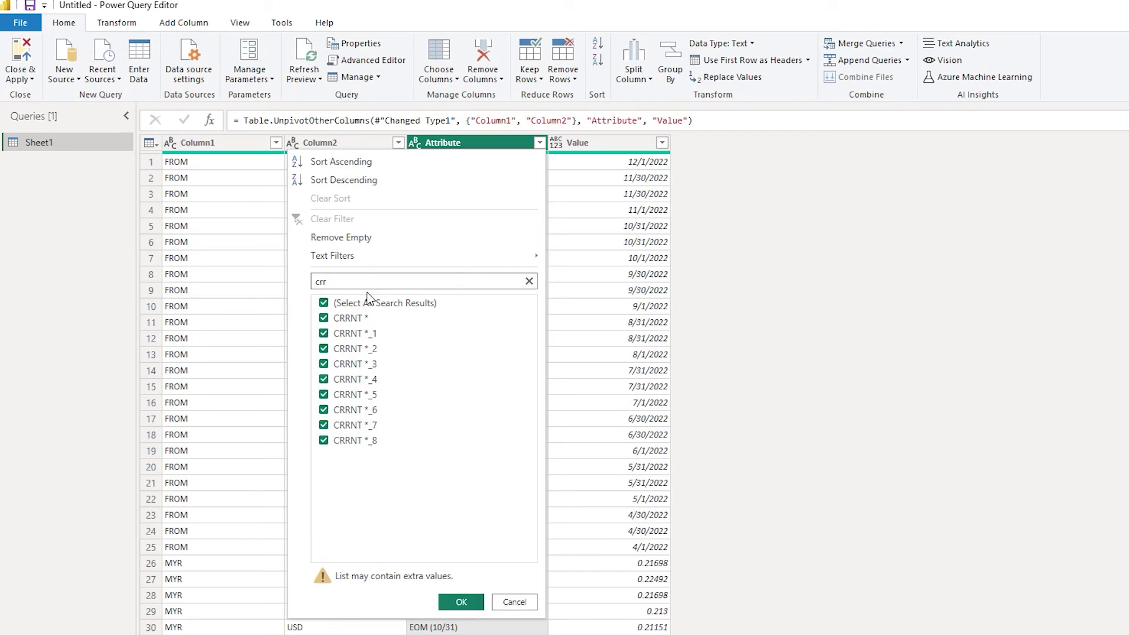
{"action": "left_click", "coordinate": [461, 601]}
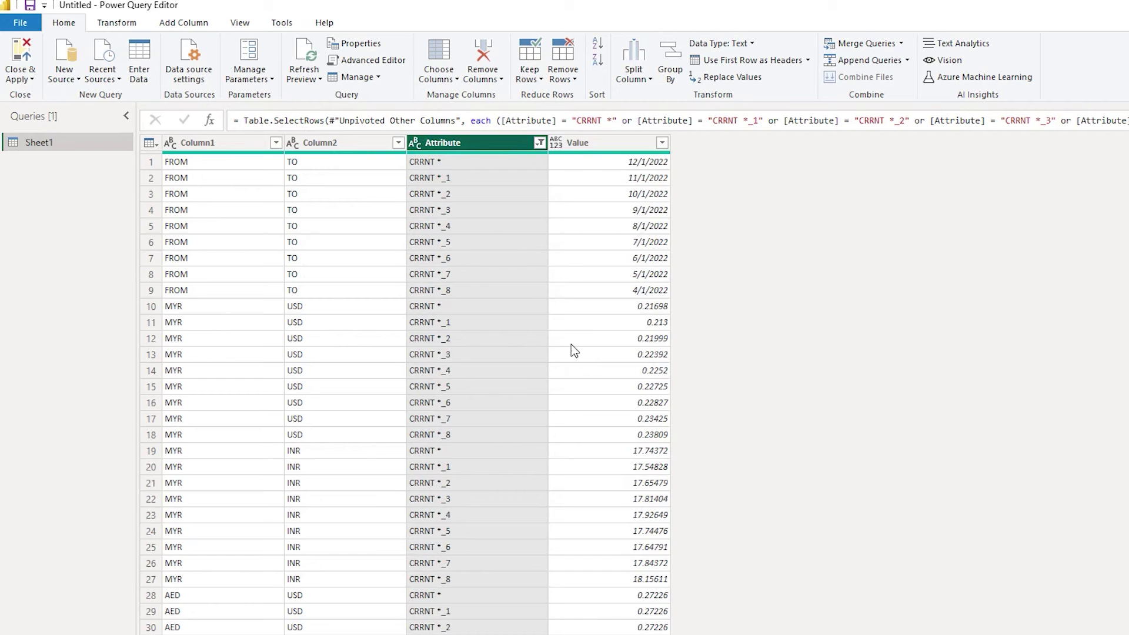
{"action": "left_click", "coordinate": [604, 144], "text": "ctrl"}
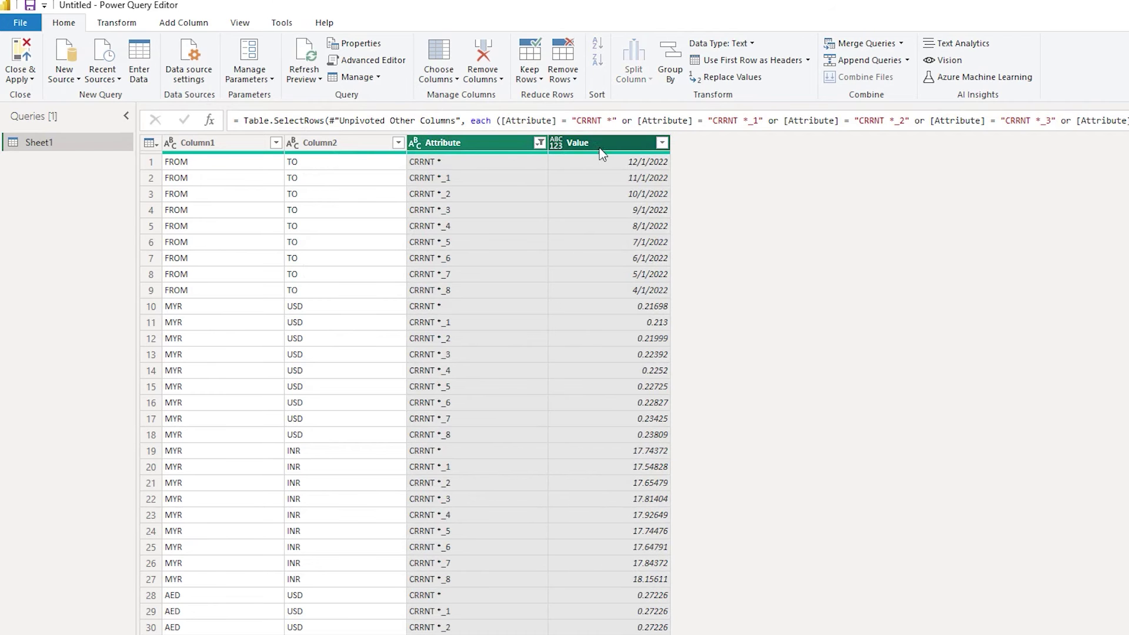
{"action": "left_click", "coordinate": [126, 27]}
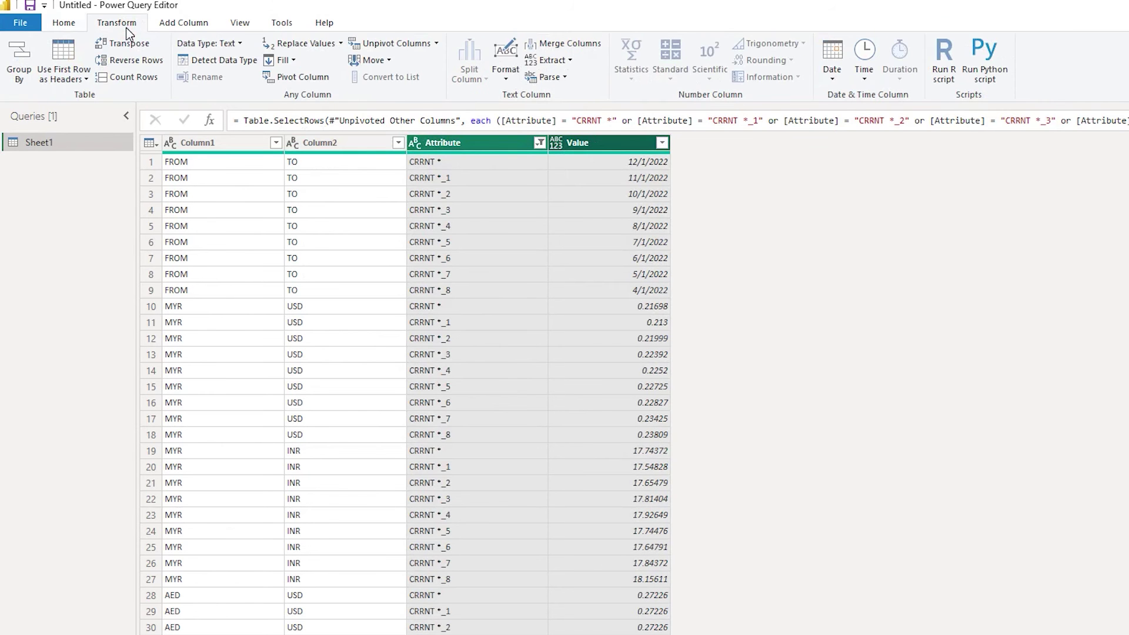
- Pivot Attribute into columns using Value as the values column with Don't Aggregate
{"action": "left_click", "coordinate": [315, 82]}
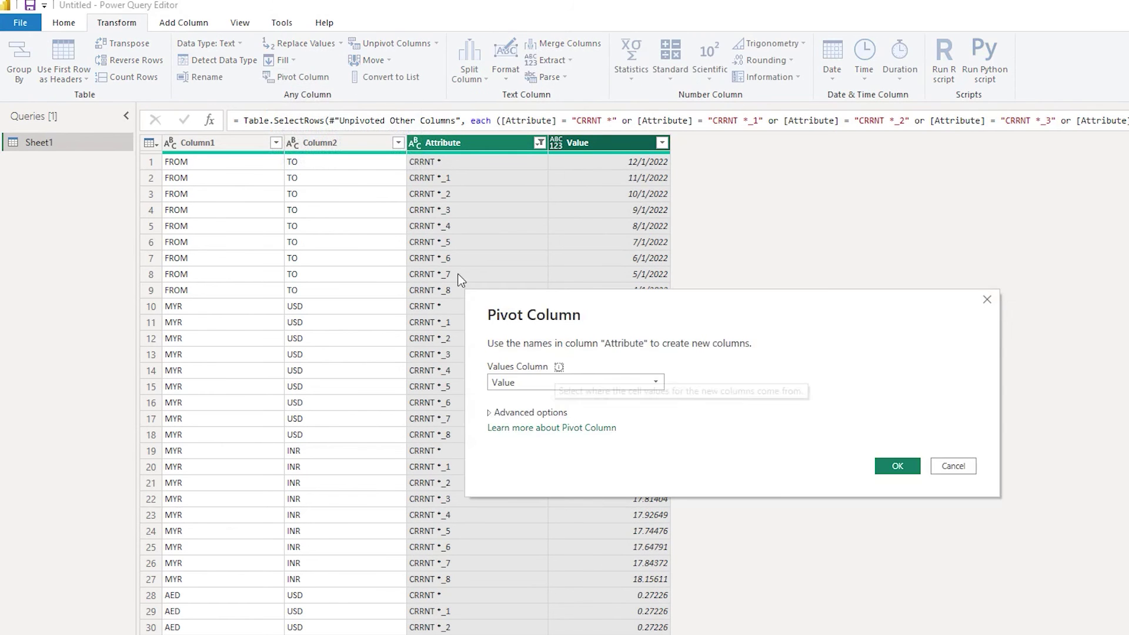
{"action": "left_click", "coordinate": [655, 383]}
{"action": "left_click", "coordinate": [556, 429]}
{"action": "left_click", "coordinate": [496, 414]}
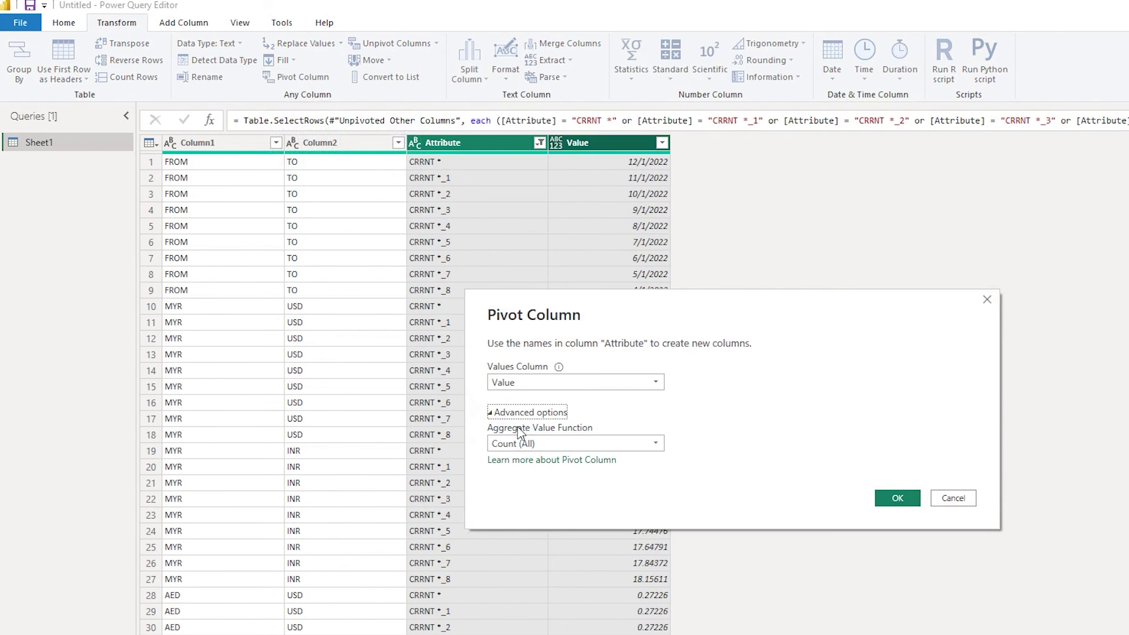
{"action": "left_click", "coordinate": [555, 443]}
{"action": "left_click", "coordinate": [532, 490]}
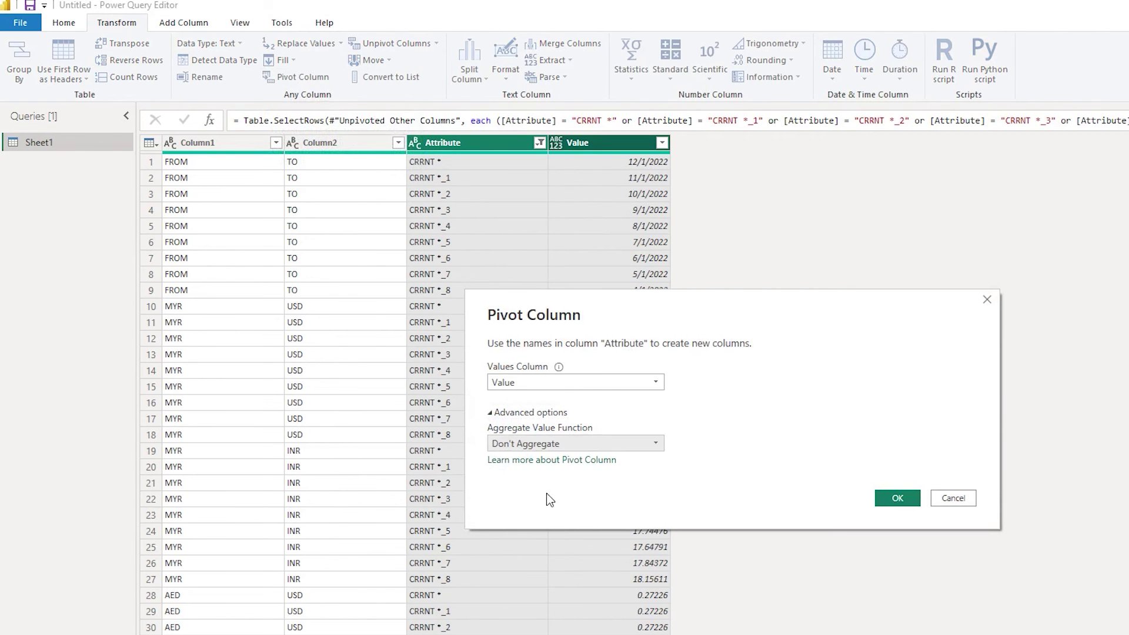
{"action": "left_click", "coordinate": [891, 499]}
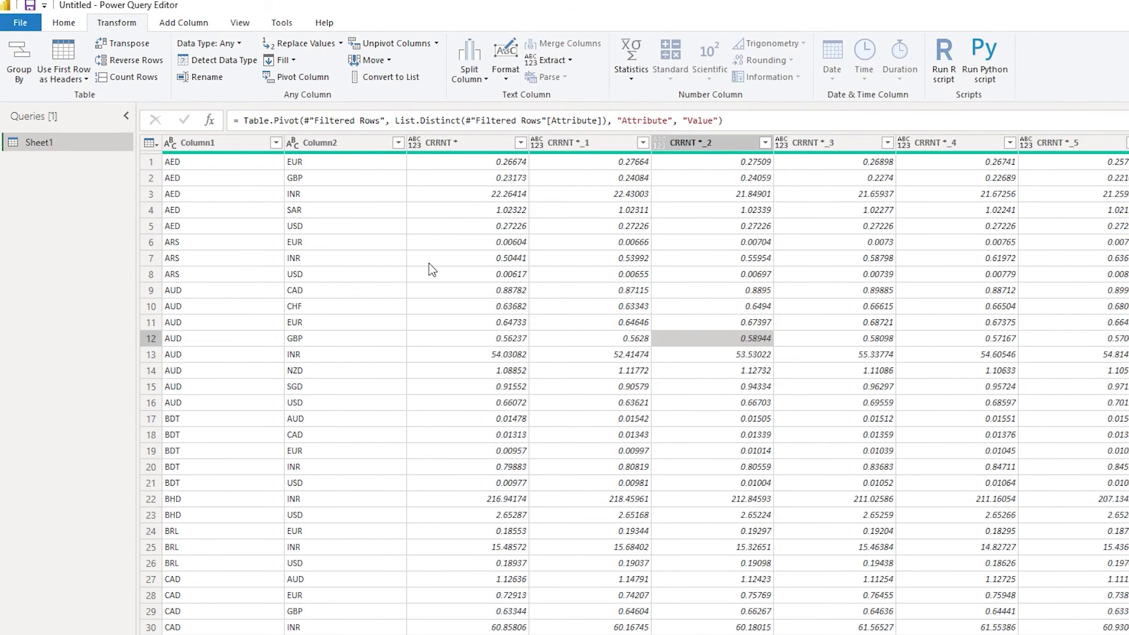
- Sort the CRRNT * column ascending so the FROM/TO date row rises to the top
{"action": "left_click", "coordinate": [521, 144]}
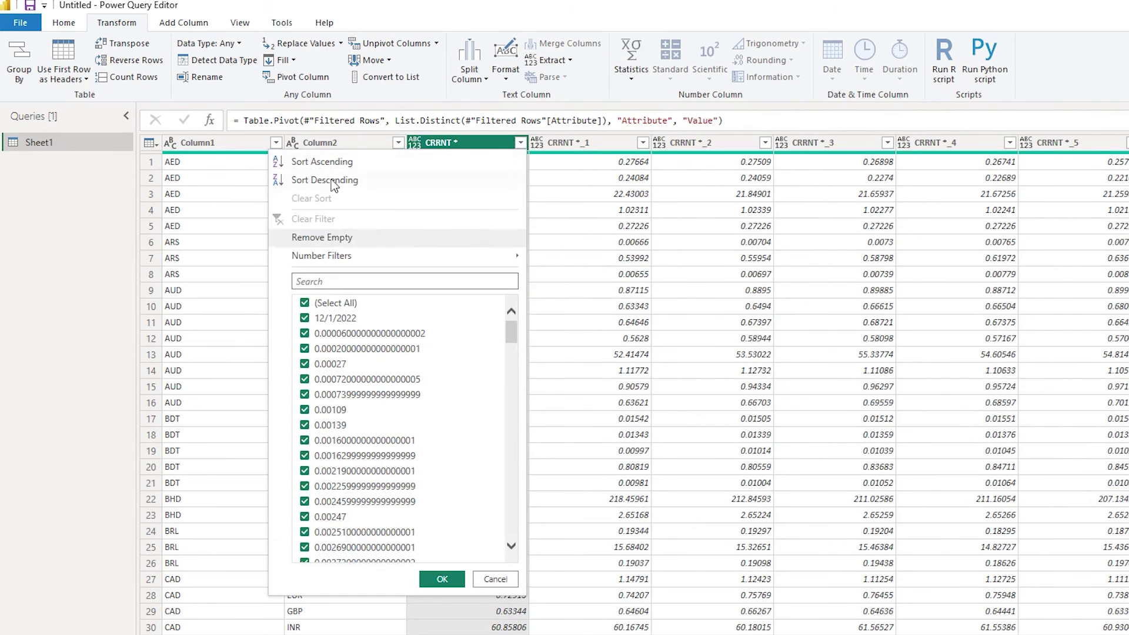
{"action": "left_click", "coordinate": [365, 165]}
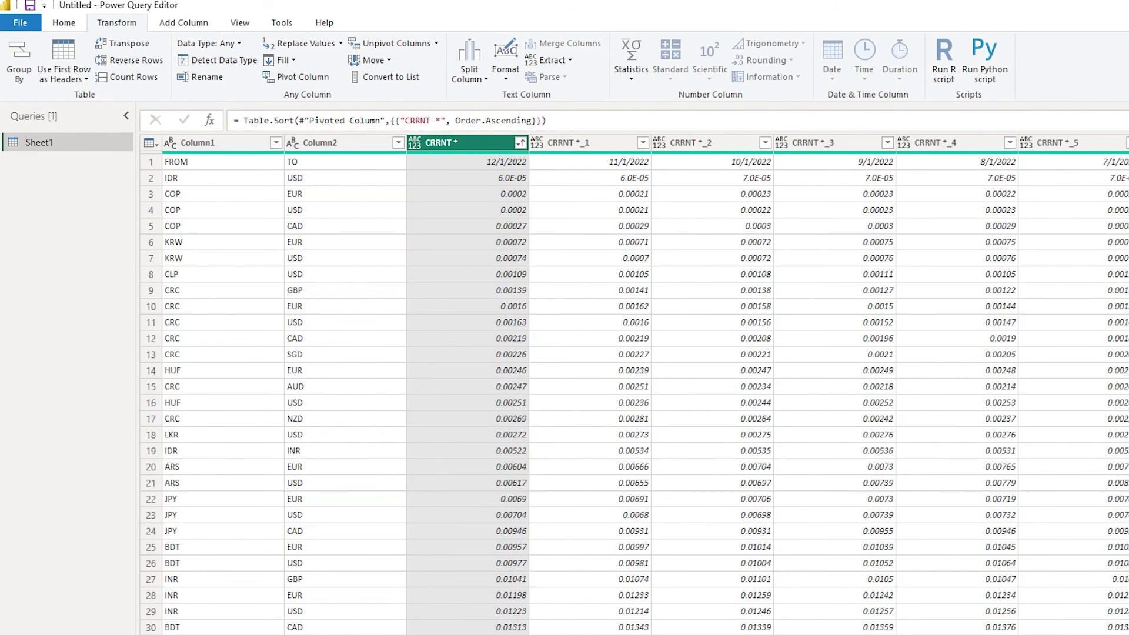
{"action": "scroll", "coordinate": [634, 389], "scroll_direction": "right", "scroll_amount": 3}
{"action": "scroll", "coordinate": [606, 411], "scroll_direction": "left", "scroll_amount": 3}
{"action": "left_click", "coordinate": [64, 23]}
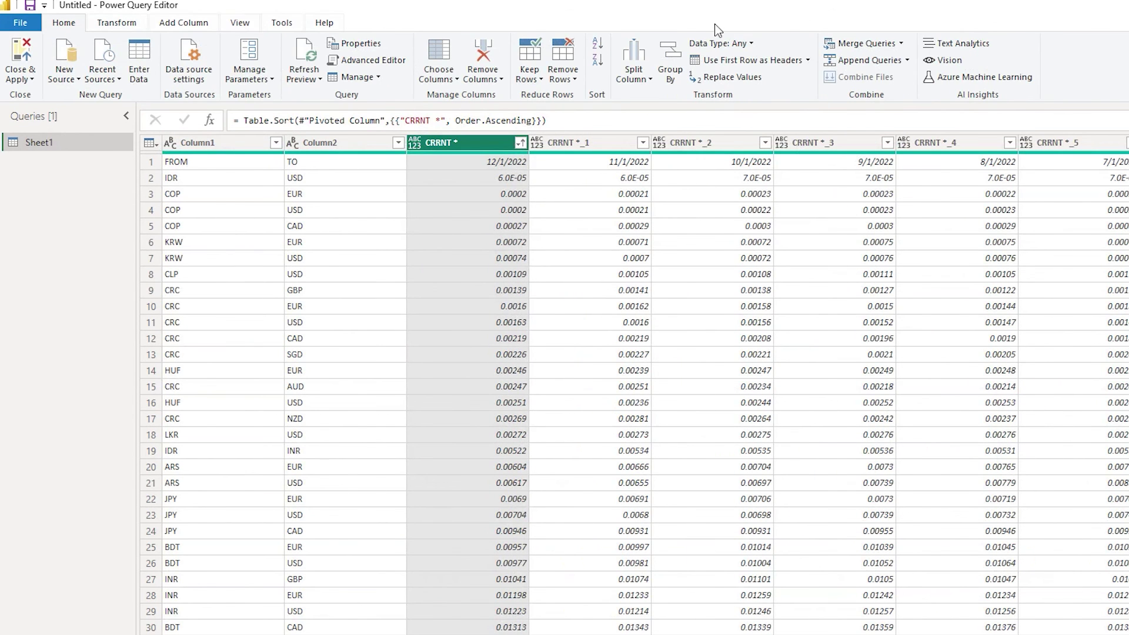
{"action": "left_click", "coordinate": [735, 226]}
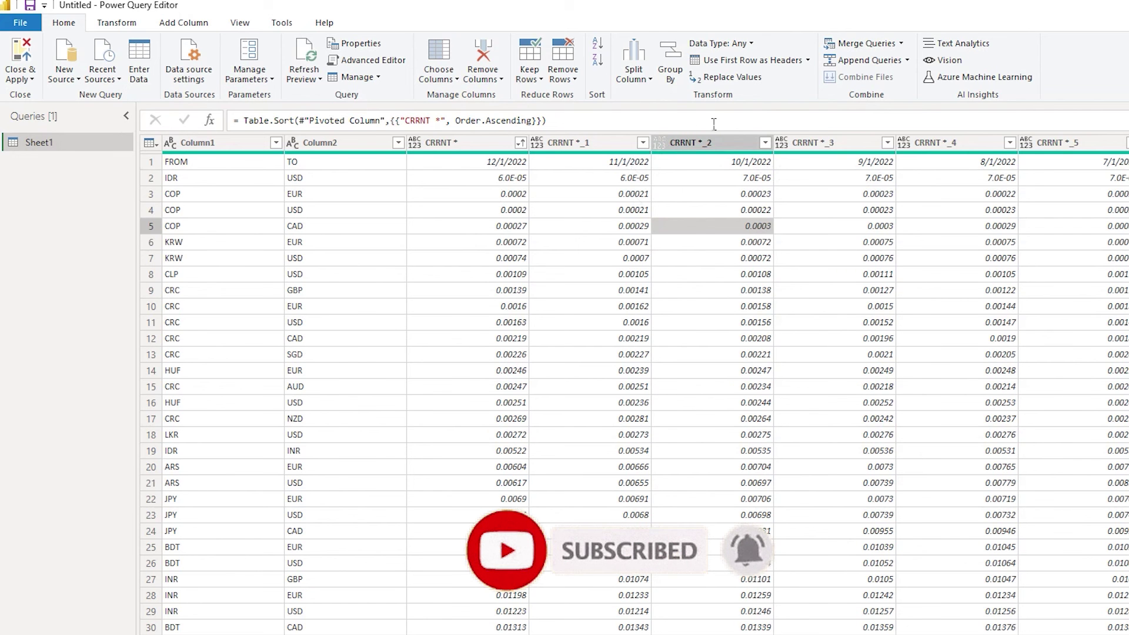
- Promote the FROM/TO/date row to headers and select the FROM and TO columns
{"action": "left_click", "coordinate": [742, 62]}
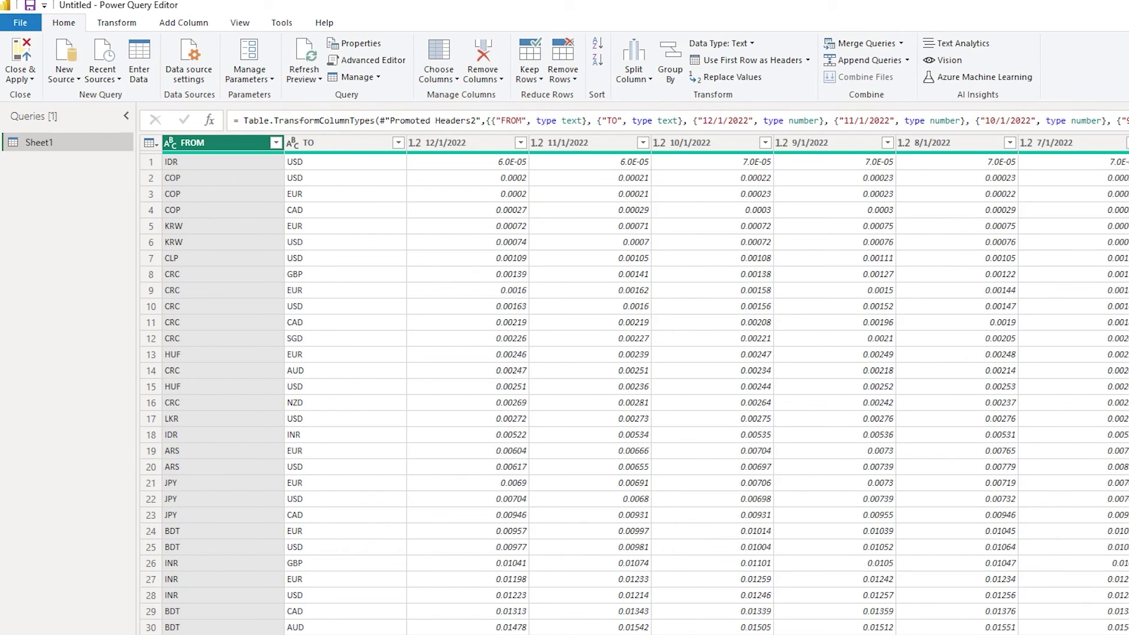
{"action": "left_click", "coordinate": [345, 144], "text": "ctrl"}
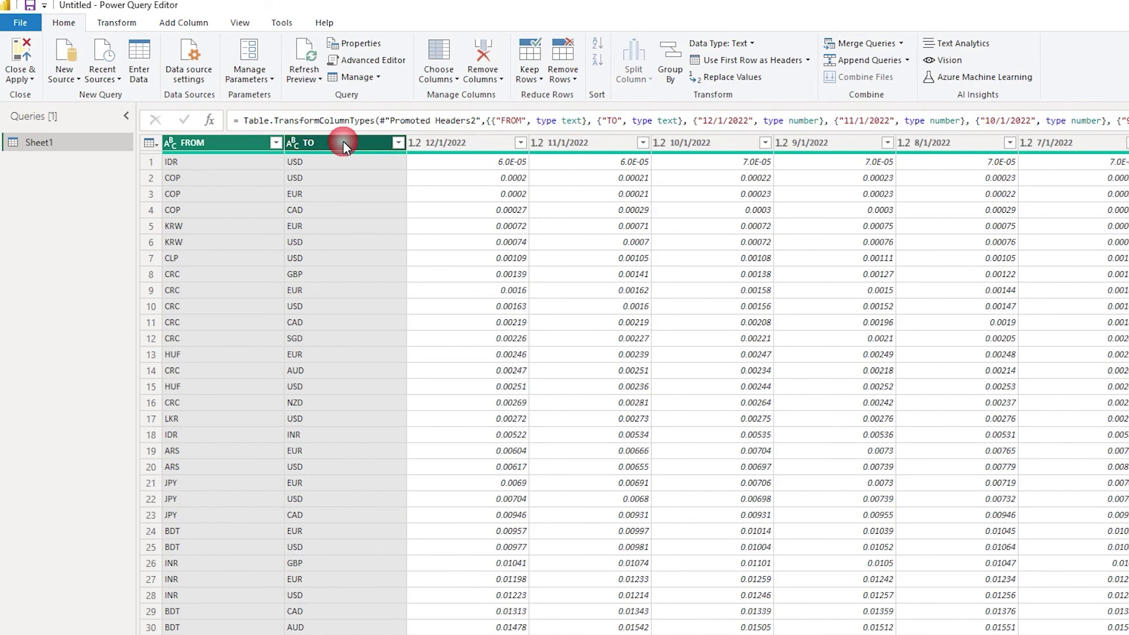
- Unpivot all date columns except FROM and TO into Attribute and Value rows
{"action": "right_click", "coordinate": [344, 144]}
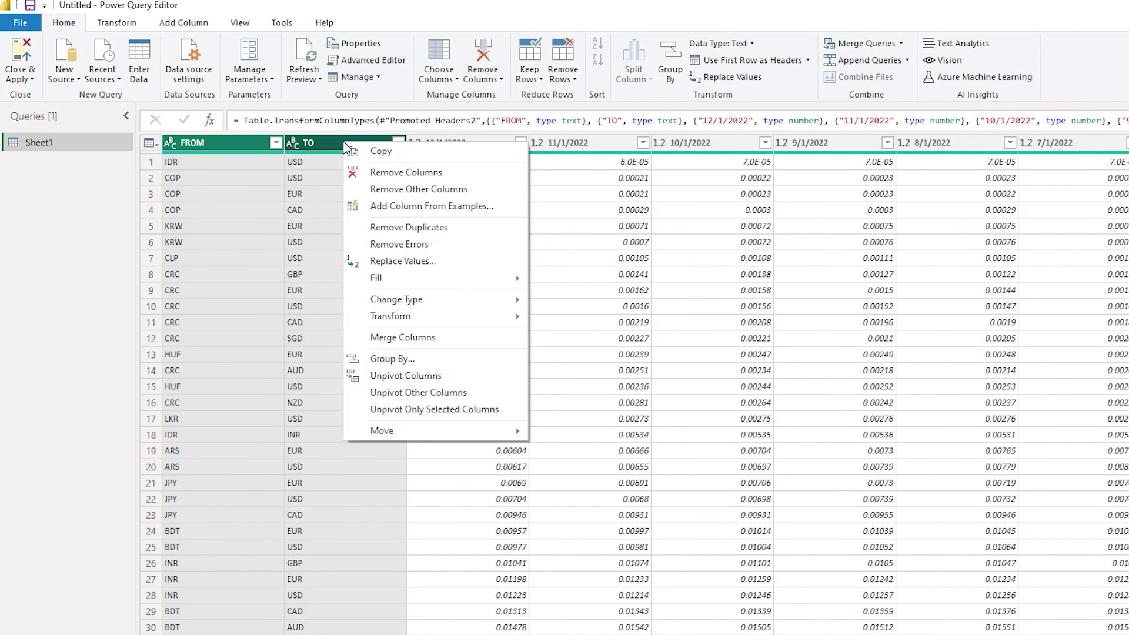
{"action": "left_click", "coordinate": [436, 399]}
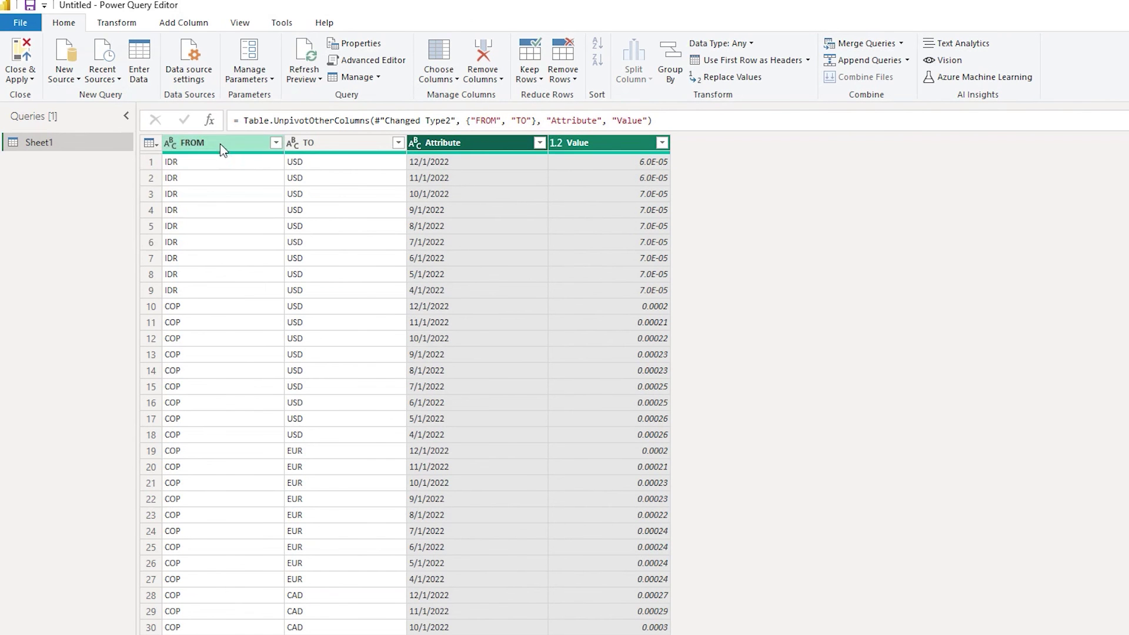
{"action": "left_click", "coordinate": [276, 143]}
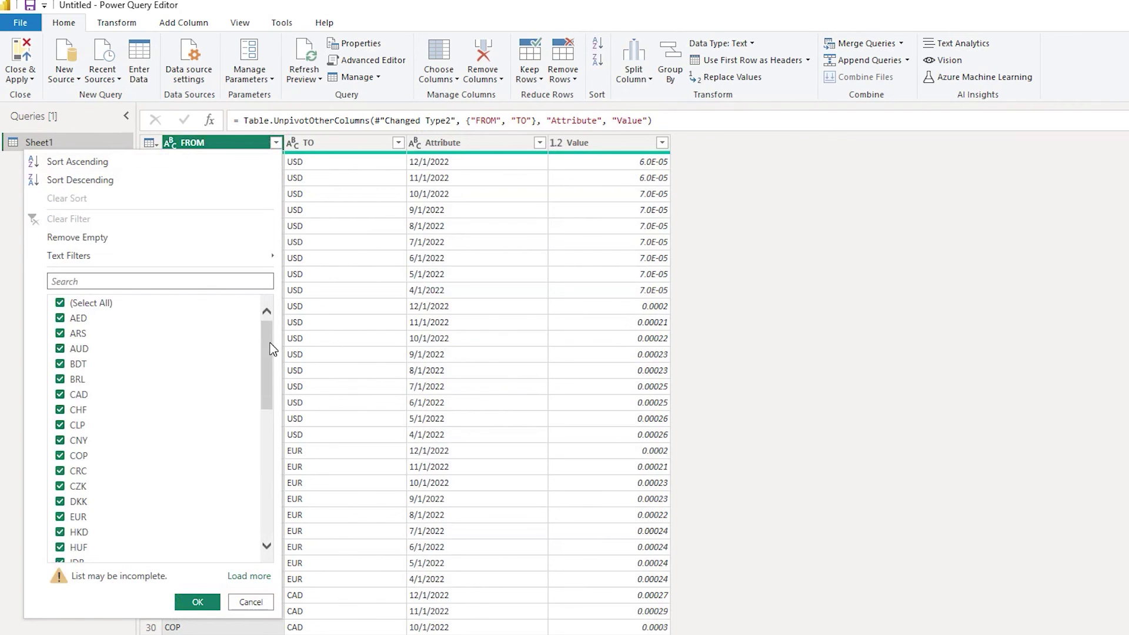
{"action": "left_click_drag", "start_coordinate": [270, 353], "coordinate": [271, 438]}
{"action": "left_click", "coordinate": [251, 602]}
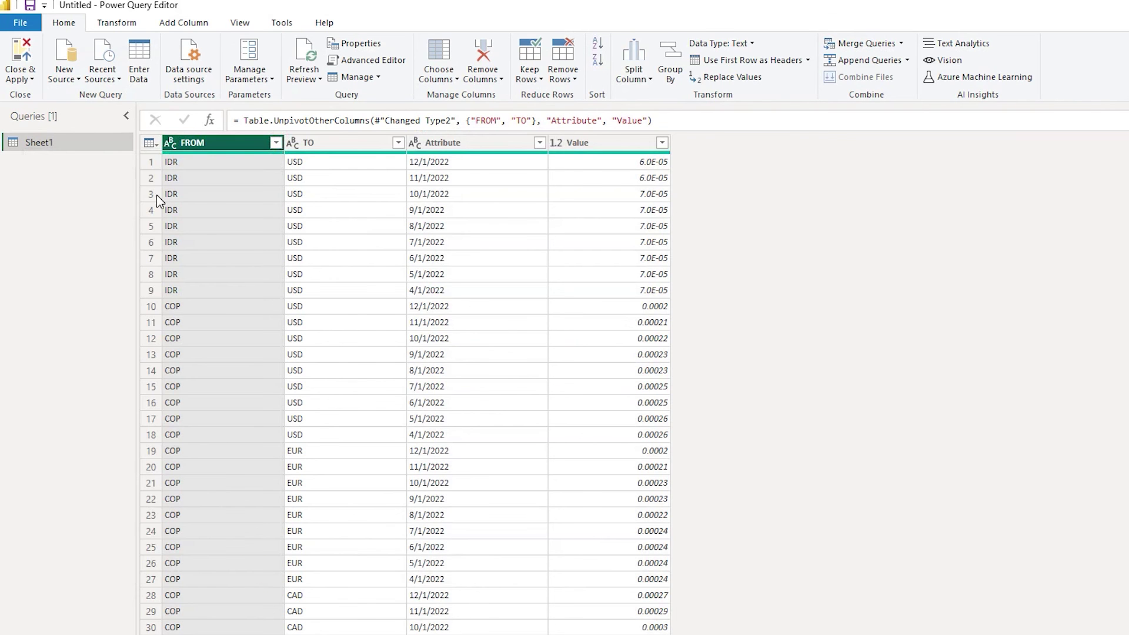
{"action": "left_click", "coordinate": [403, 148]}
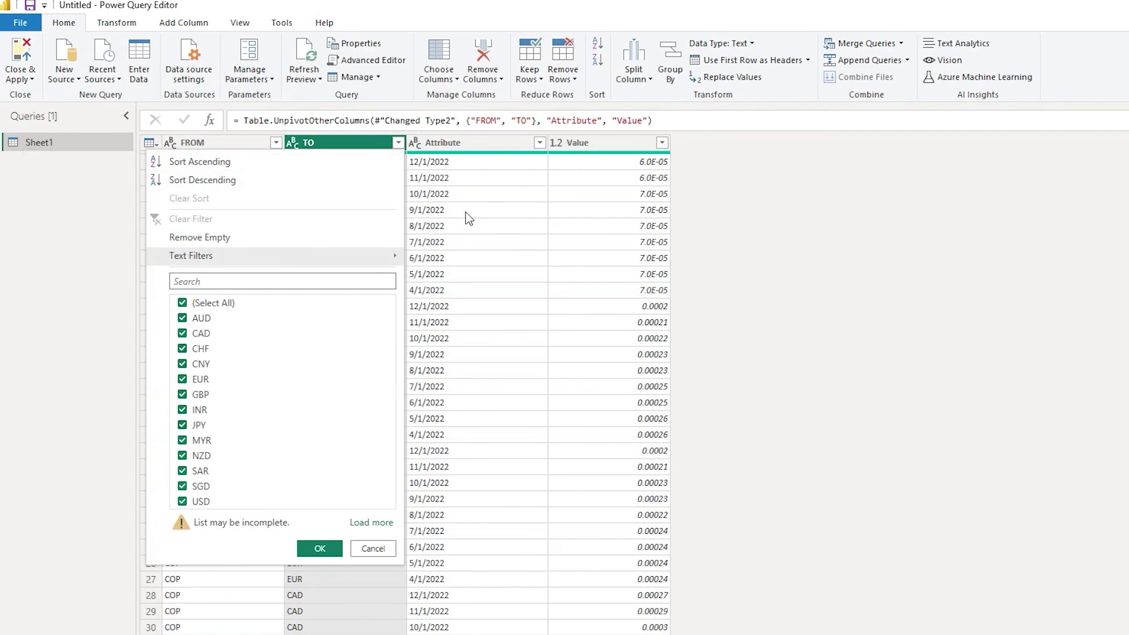
{"action": "left_click", "coordinate": [539, 143]}
{"action": "left_click", "coordinate": [539, 142]}
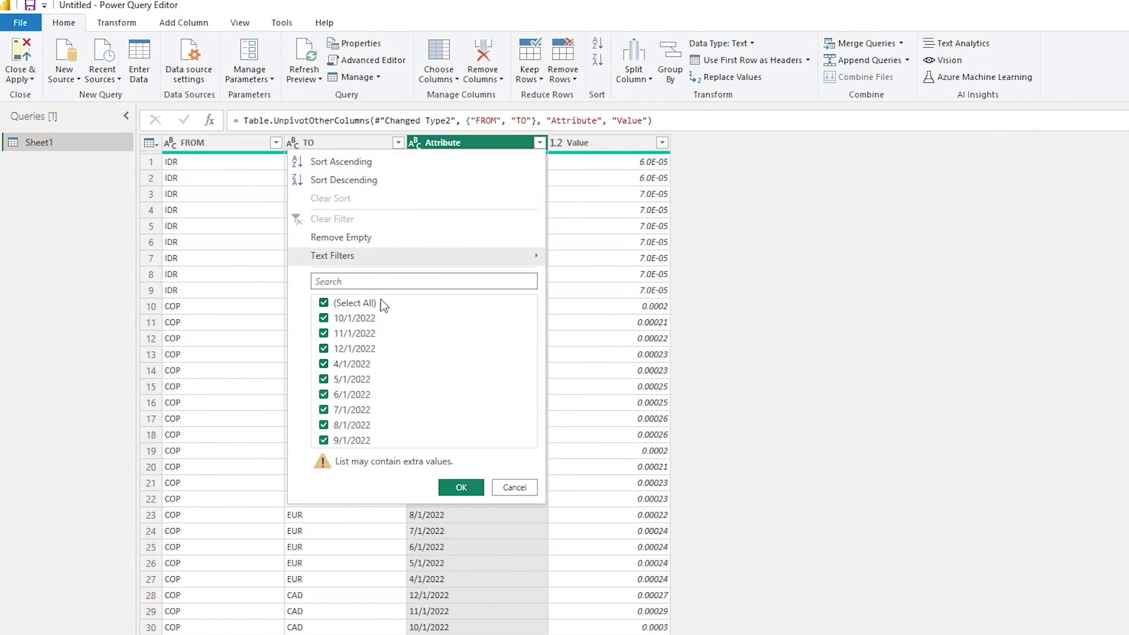
{"action": "left_click", "coordinate": [512, 488]}
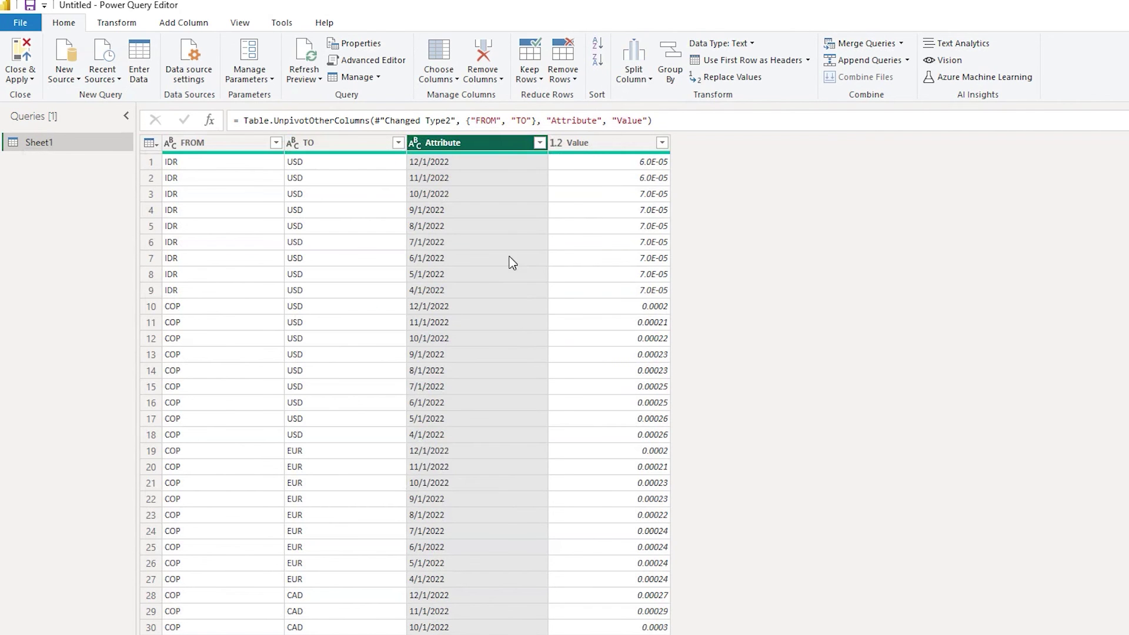
{"action": "left_click", "coordinate": [662, 143]}
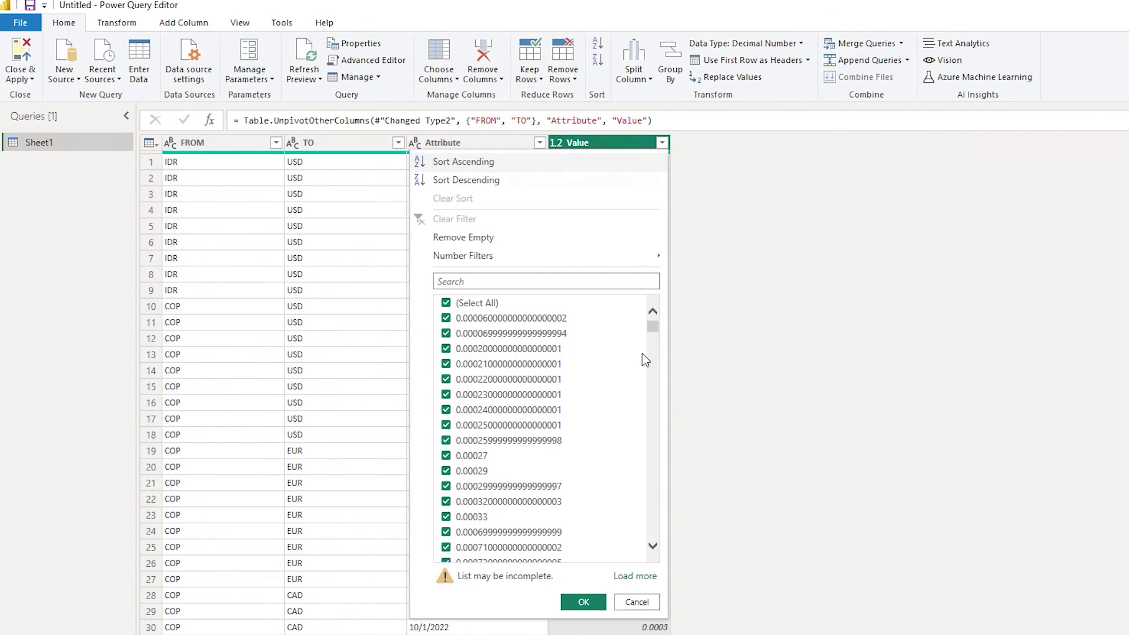
{"action": "left_click_drag", "start_coordinate": [651, 324], "coordinate": [658, 488]}
{"action": "left_click", "coordinate": [636, 602]}
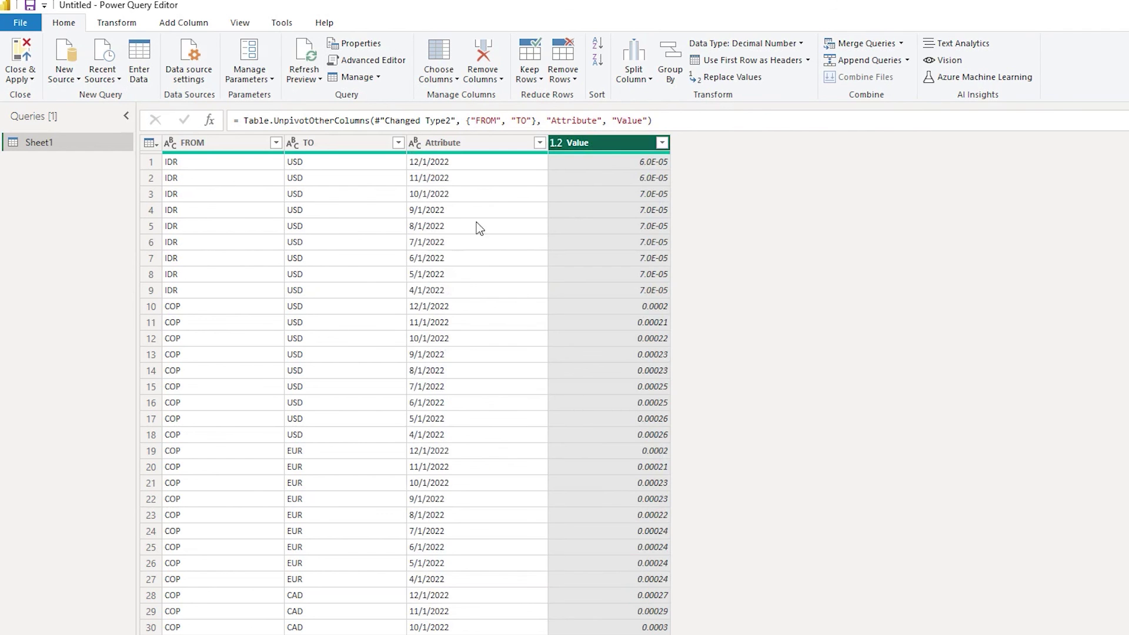
{"action": "double_click", "coordinate": [464, 144]}
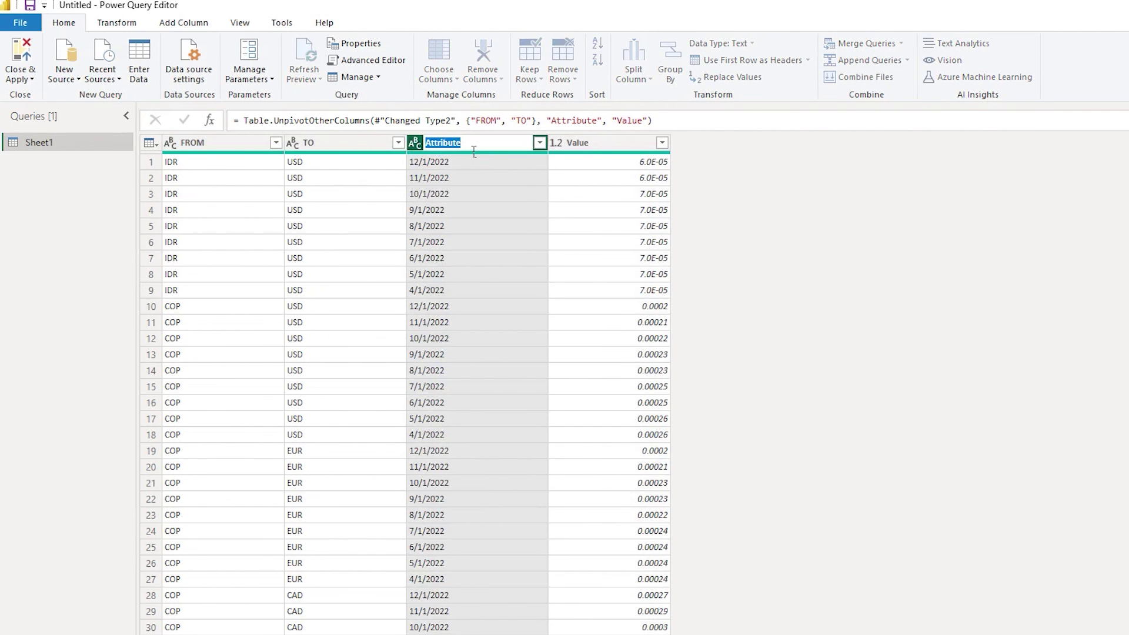
- Rename the Attribute column to Date and the Value column to Exchange Rates
{"action": "type", "text": "Date"}
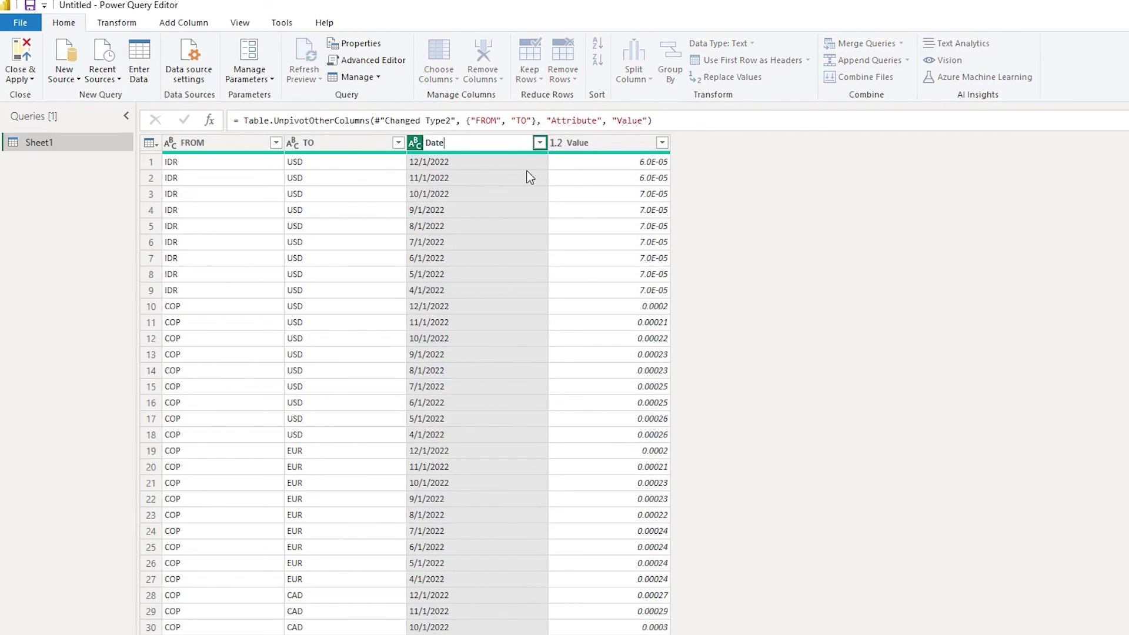
{"action": "key", "text": "Return"}
{"action": "double_click", "coordinate": [559, 144]}
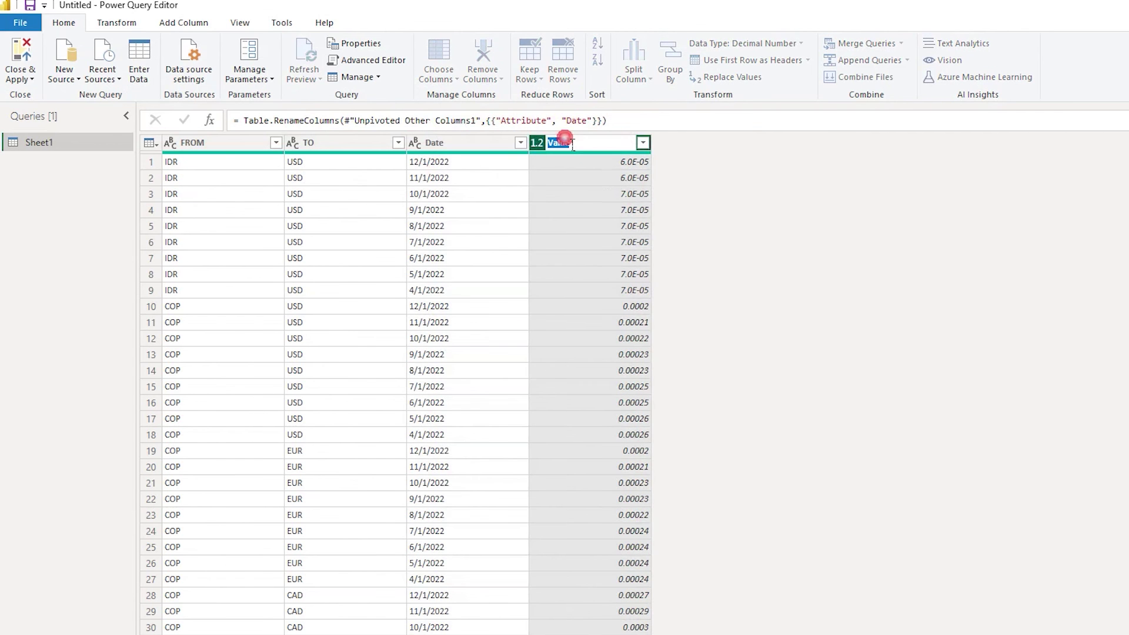
{"action": "type", "text": "Excha"}
{"action": "key", "text": "Return"}
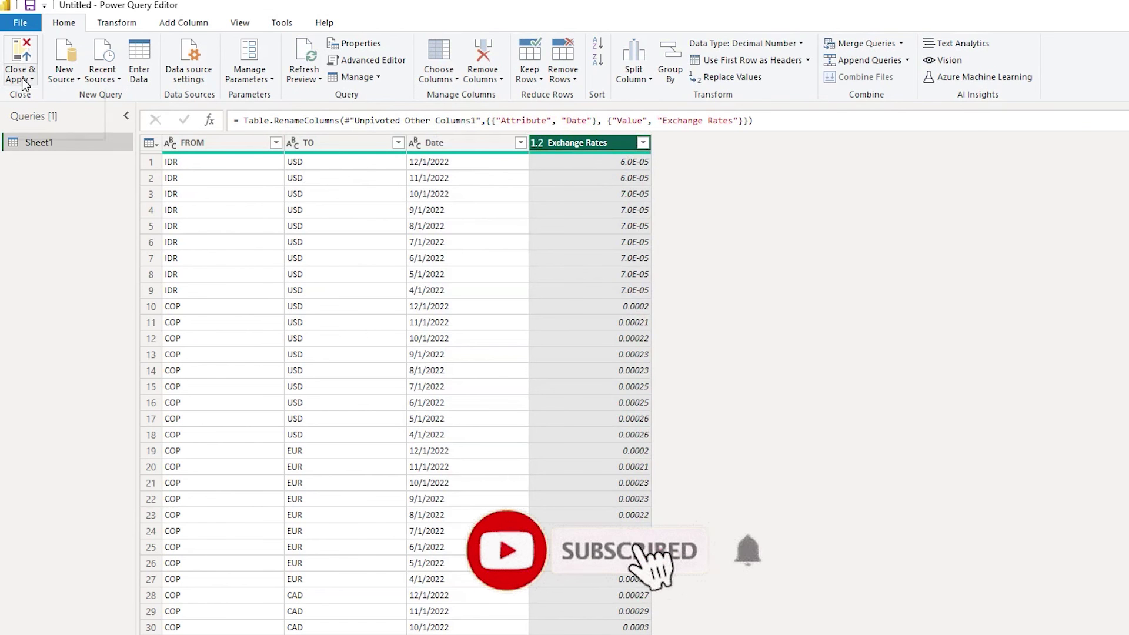
- Close the Power Query editor, load the query, and view the loaded table's rows
{"action": "left_click", "coordinate": [20, 76]}
{"action": "left_click", "coordinate": [41, 128]}
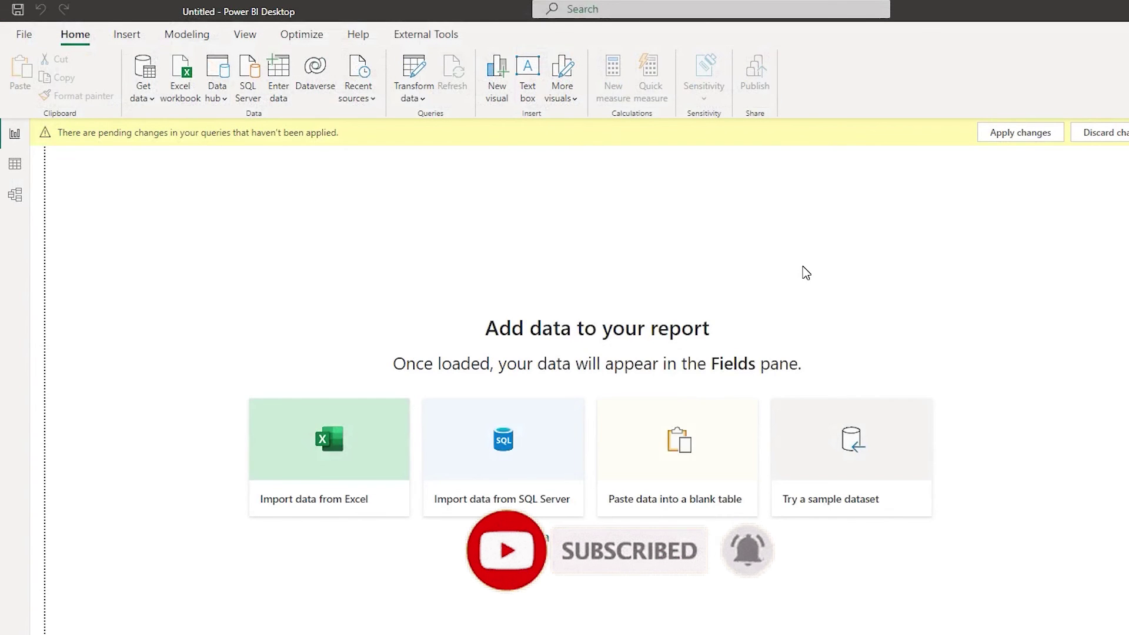
{"action": "left_click", "coordinate": [12, 169]}
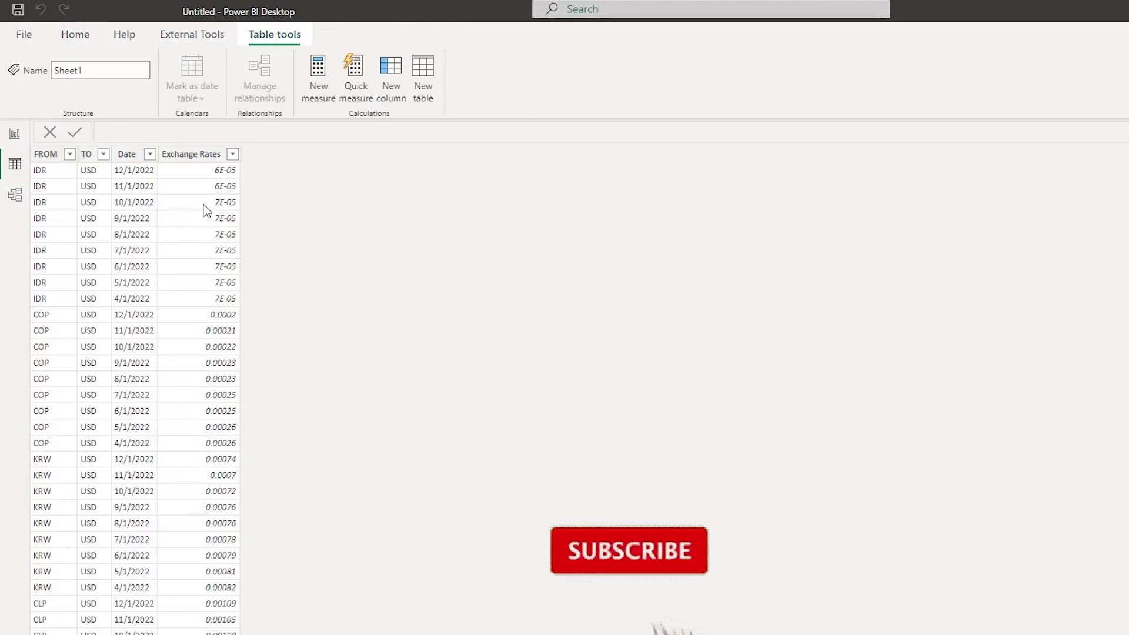
- Make the Date column a Date type and display it as dd-mmm-yy (e.g. 01-Dec-22)
{"action": "left_click", "coordinate": [133, 159]}
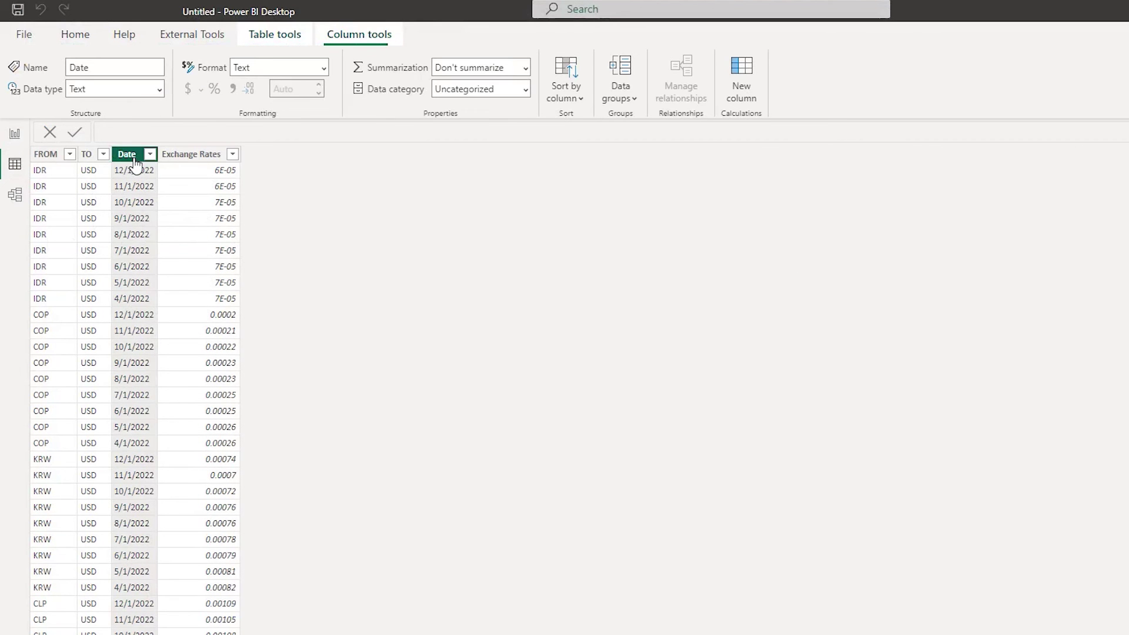
{"action": "left_click", "coordinate": [161, 93]}
{"action": "left_click", "coordinate": [102, 201]}
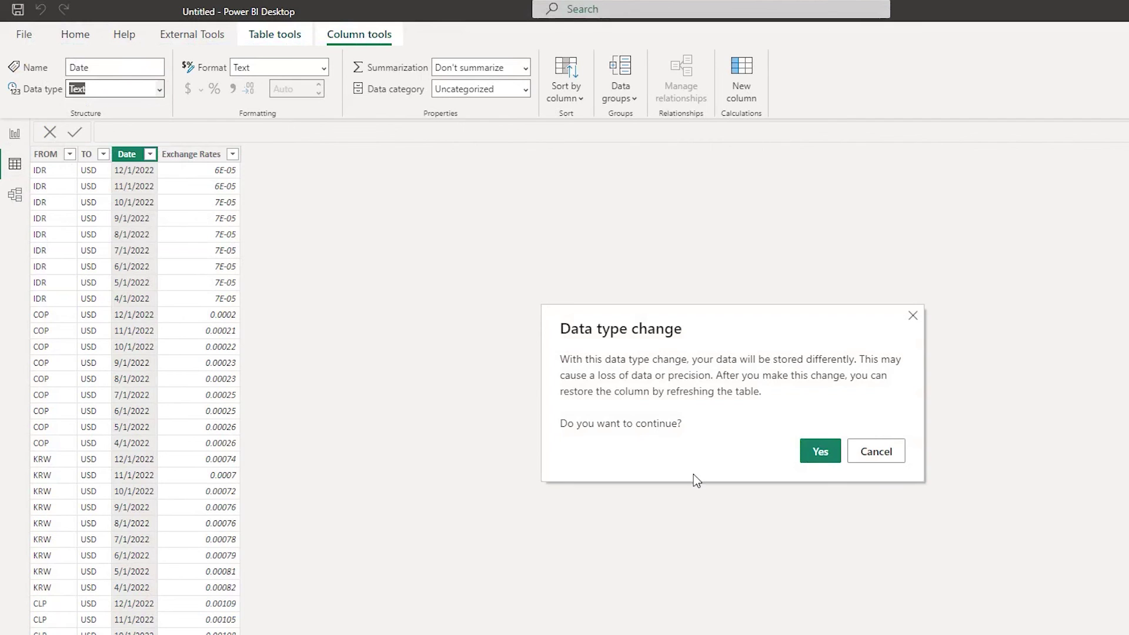
{"action": "left_click", "coordinate": [812, 452]}
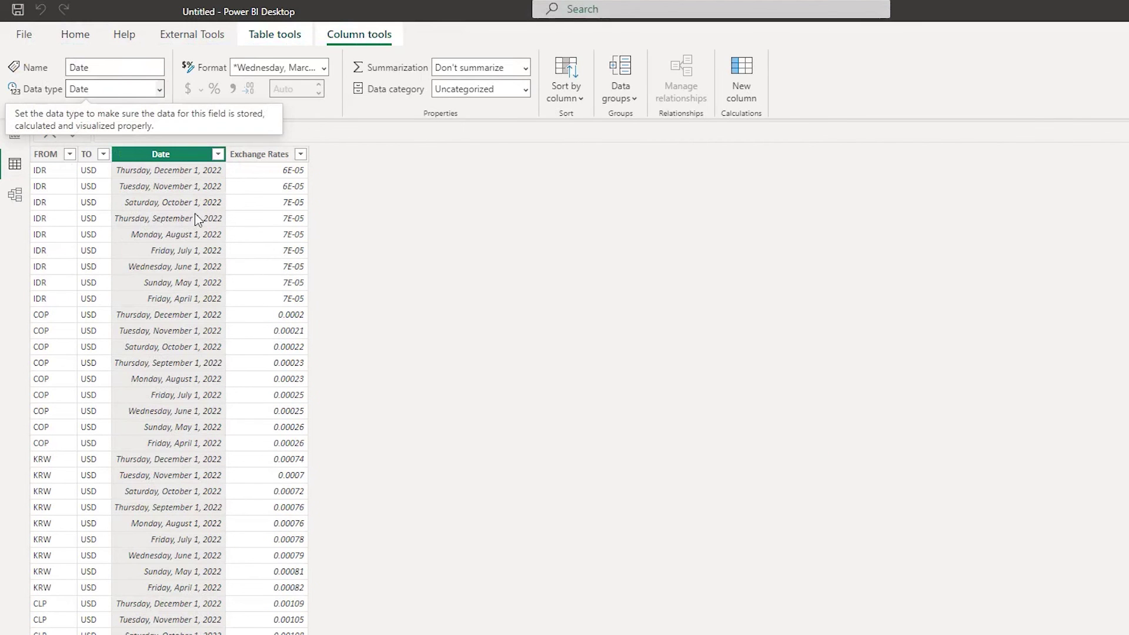
{"action": "left_click", "coordinate": [323, 67]}
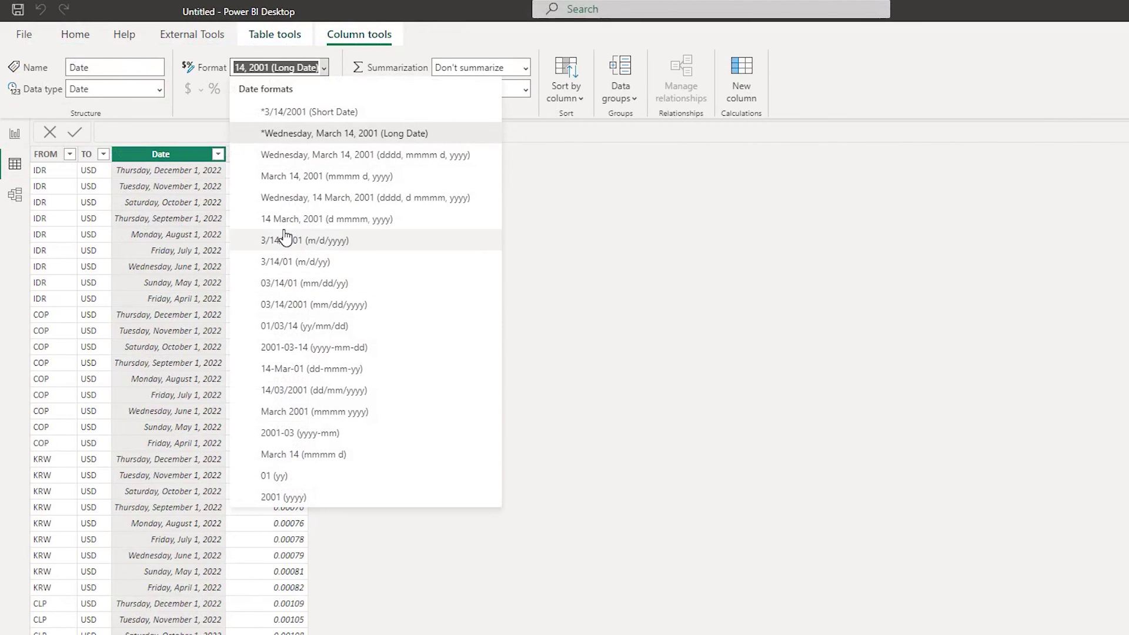
{"action": "left_click", "coordinate": [312, 368]}
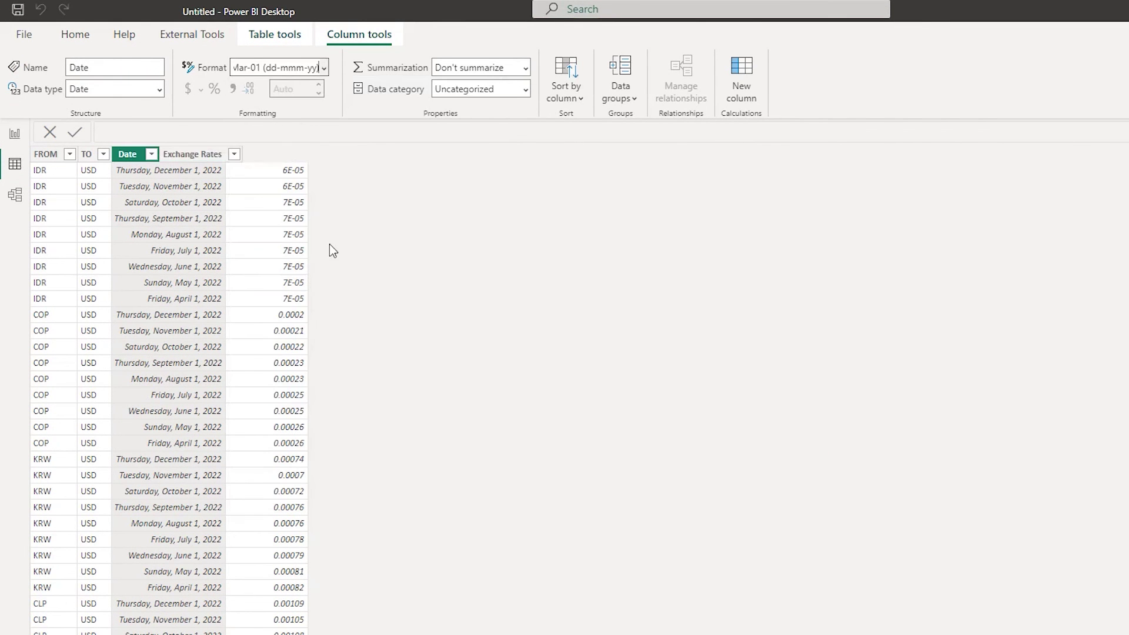